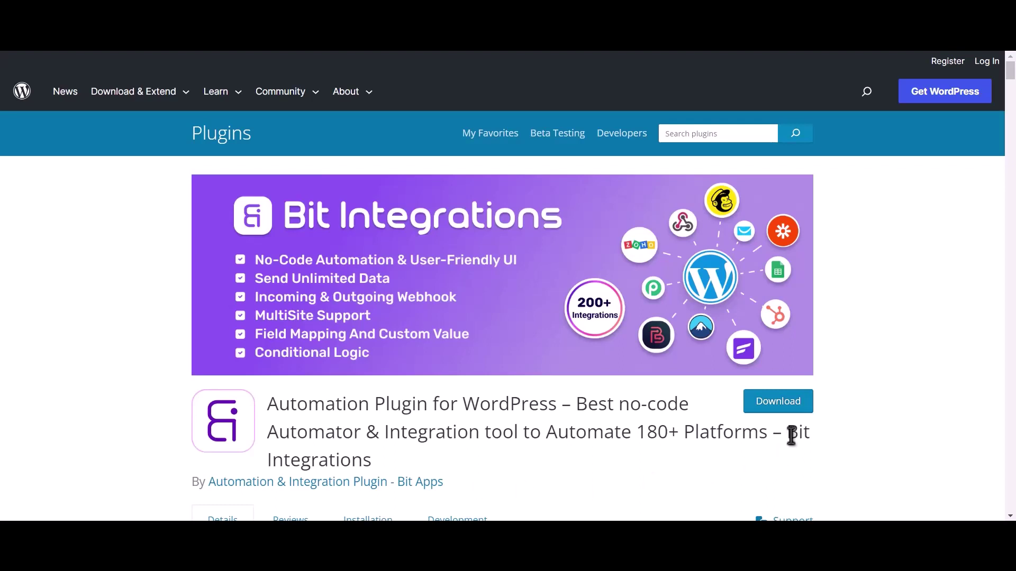
Review the Bit Integrations plugin listing on WordPress.org, highlighting the plugin's name
left_click_drag(786, 431, 795, 450)
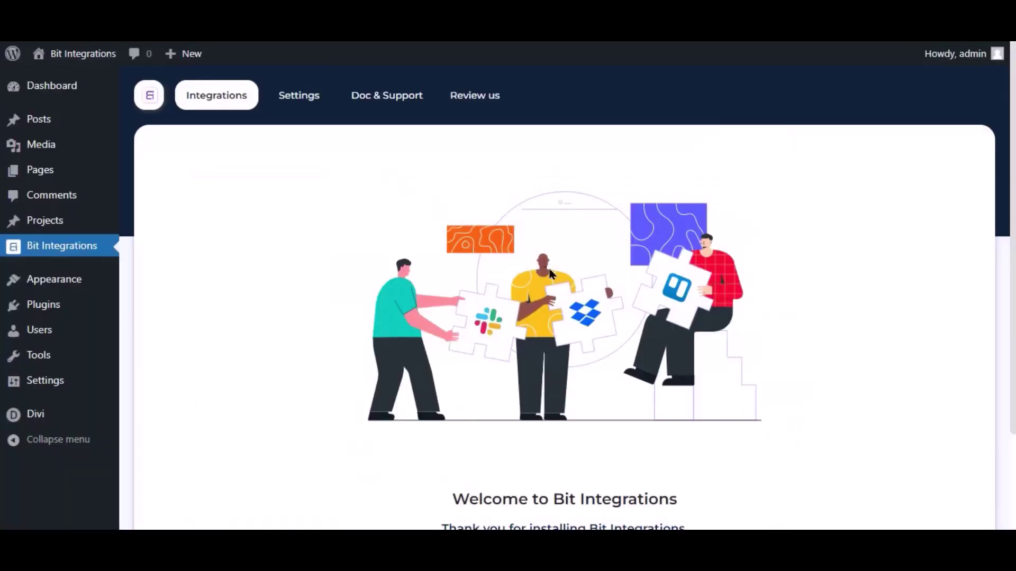
scroll(580, 367, "down", 3)
Create a new integration with Divi's Contact Form as the trigger and continue to actions
left_click(563, 445)
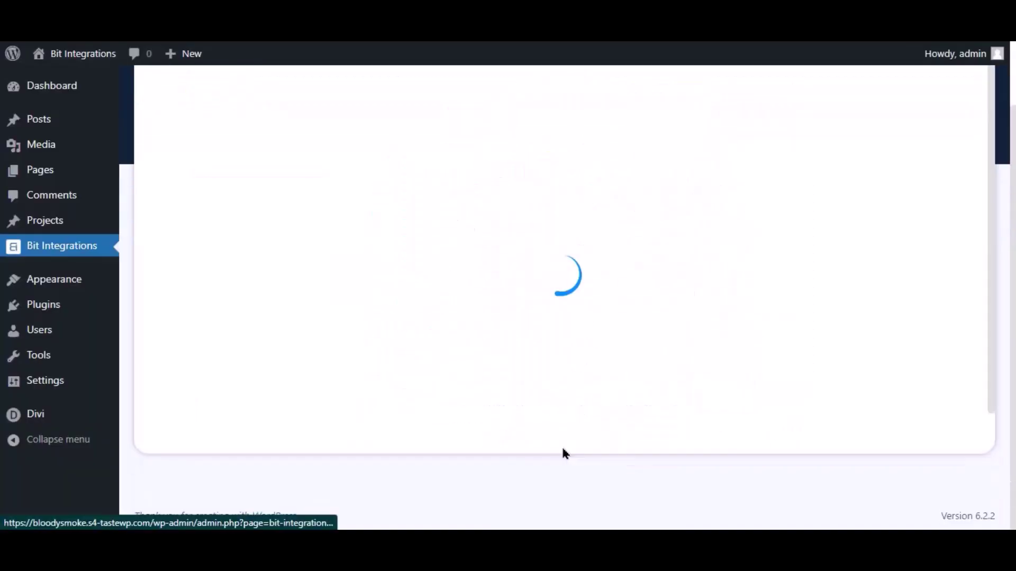
left_click(520, 188)
type("divi")
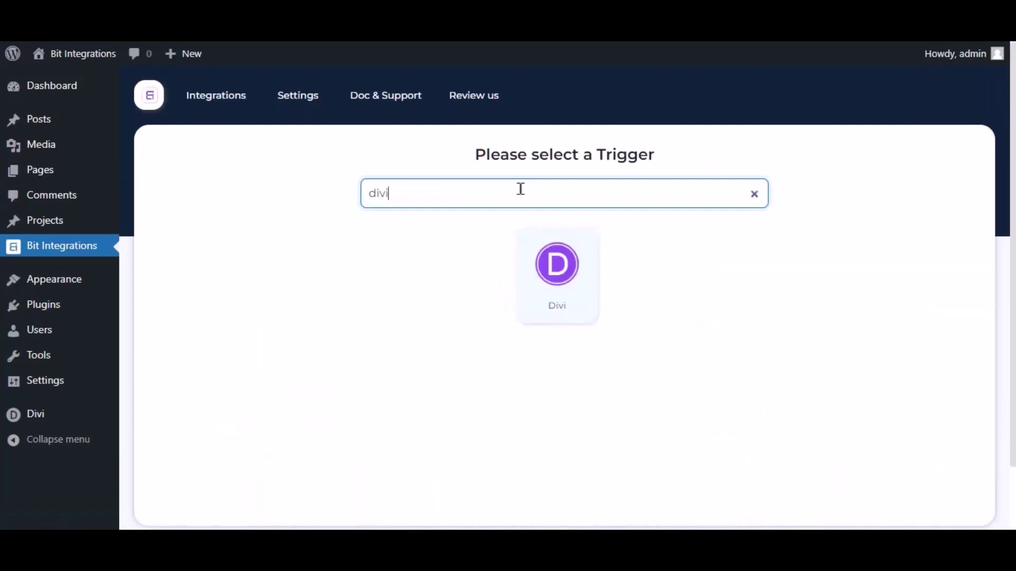
left_click(559, 280)
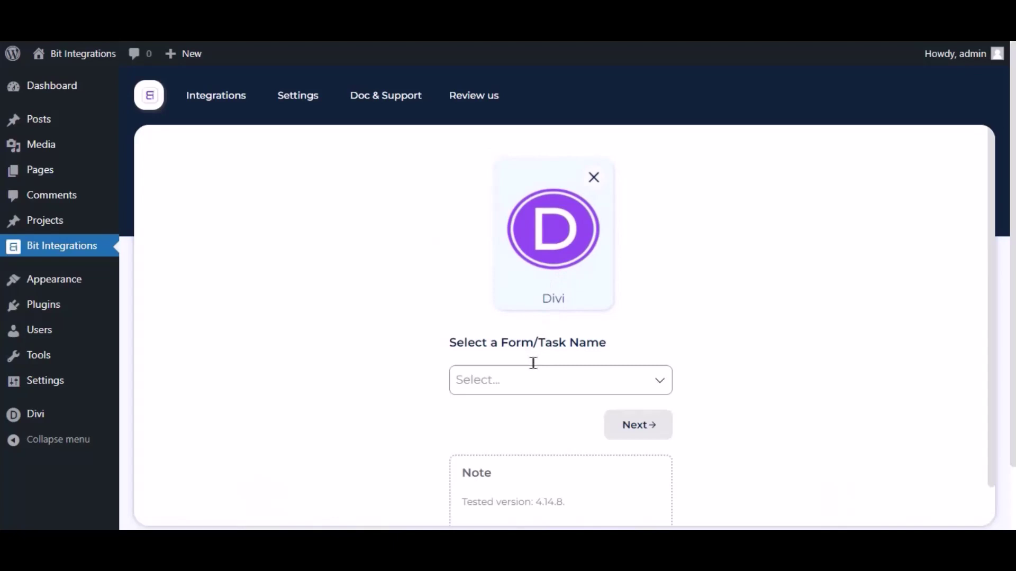
left_click(519, 381)
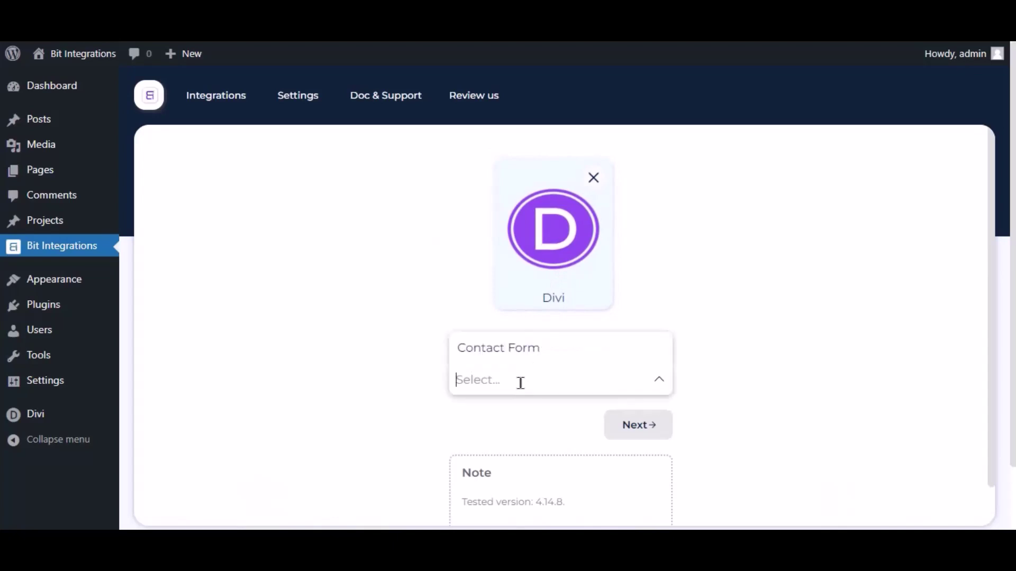
left_click(535, 355)
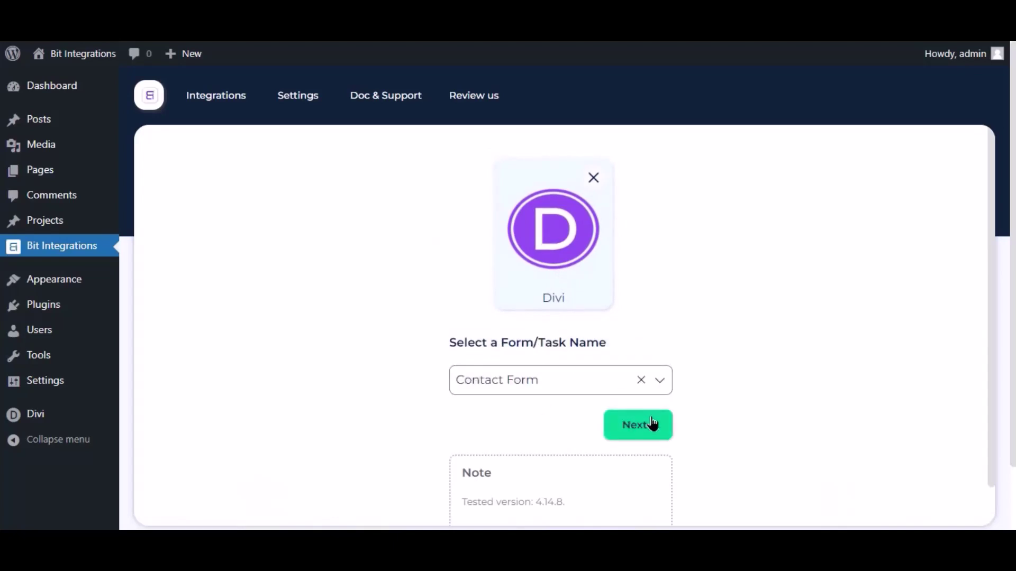
left_click(650, 423)
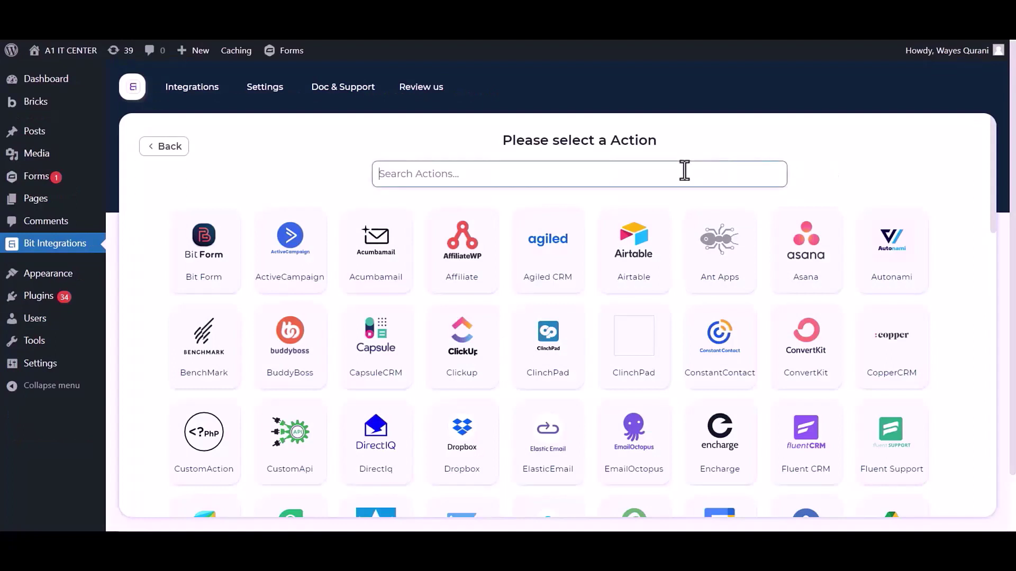
Pick WhatsApp as the action and review its Integration Name, Business Account ID and Access Token fields
type("Whatsapp")
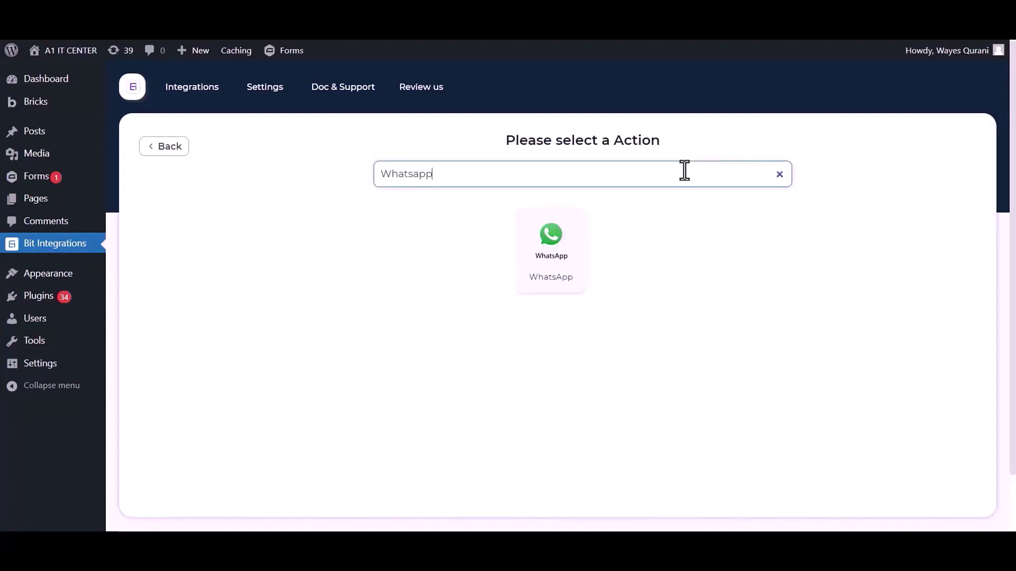
left_click(561, 263)
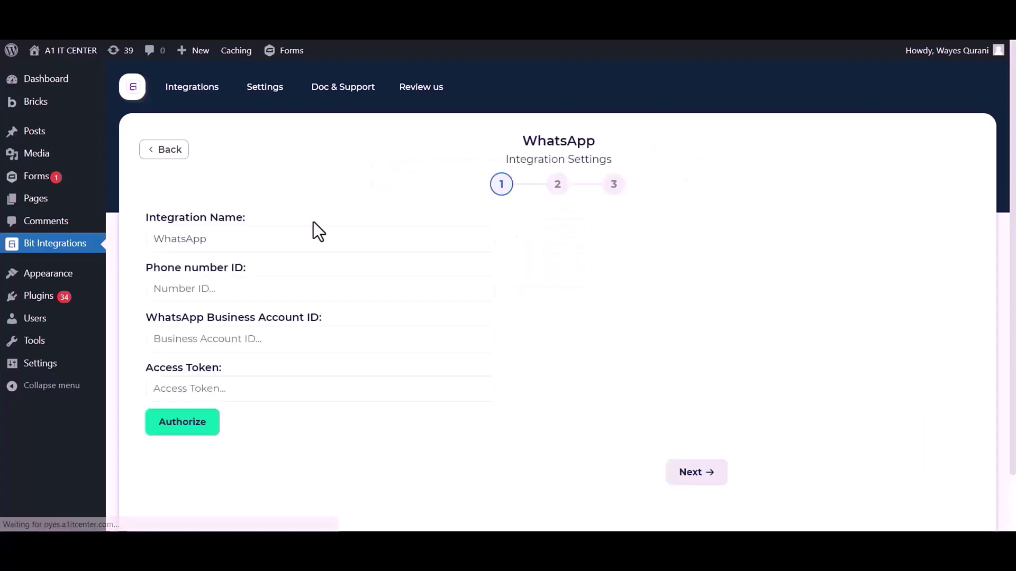
left_click_drag(238, 218, 143, 215)
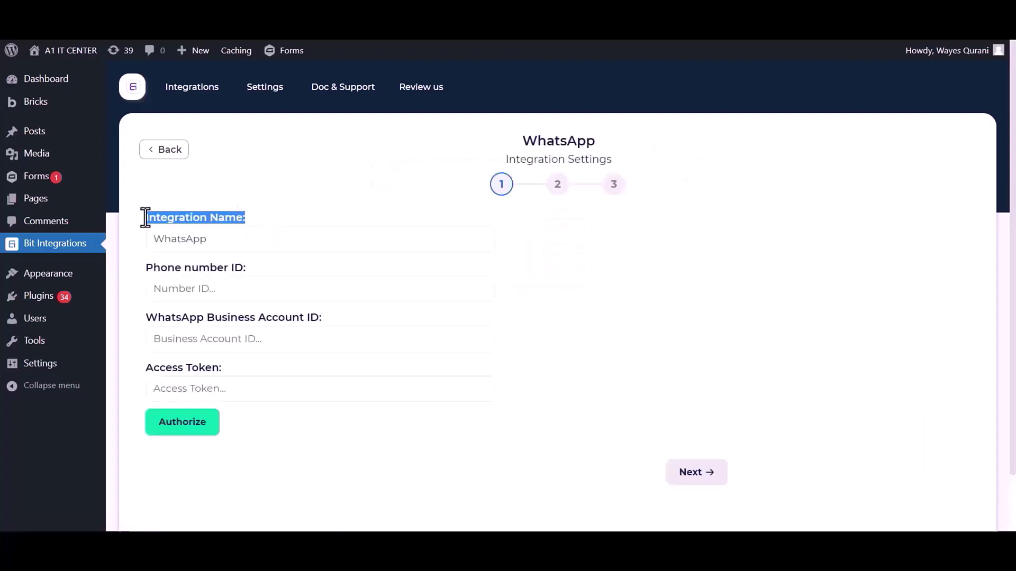
left_click_drag(221, 241, 252, 272)
left_click_drag(142, 319, 316, 316)
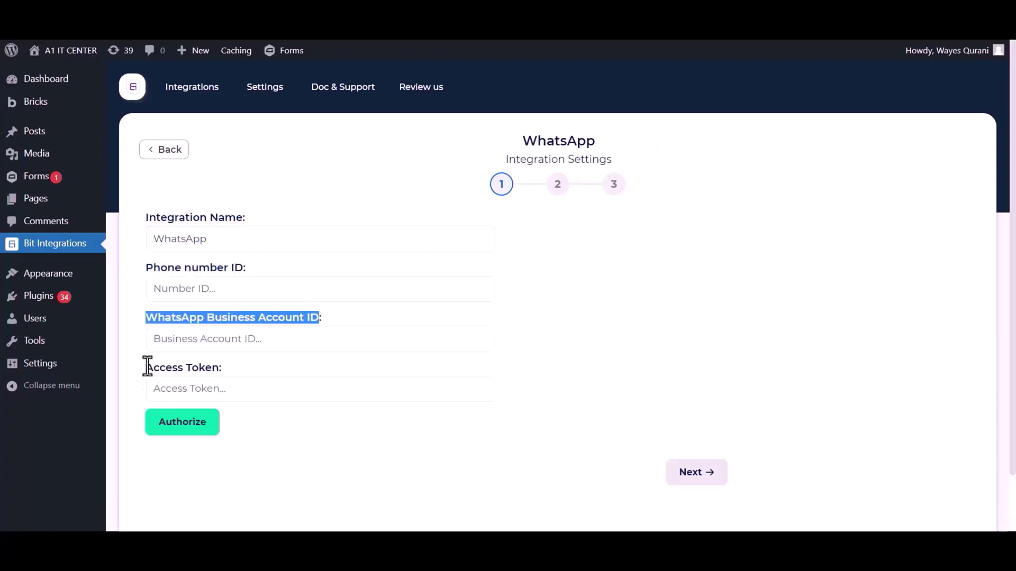
left_click_drag(147, 366, 219, 370)
left_click(320, 431)
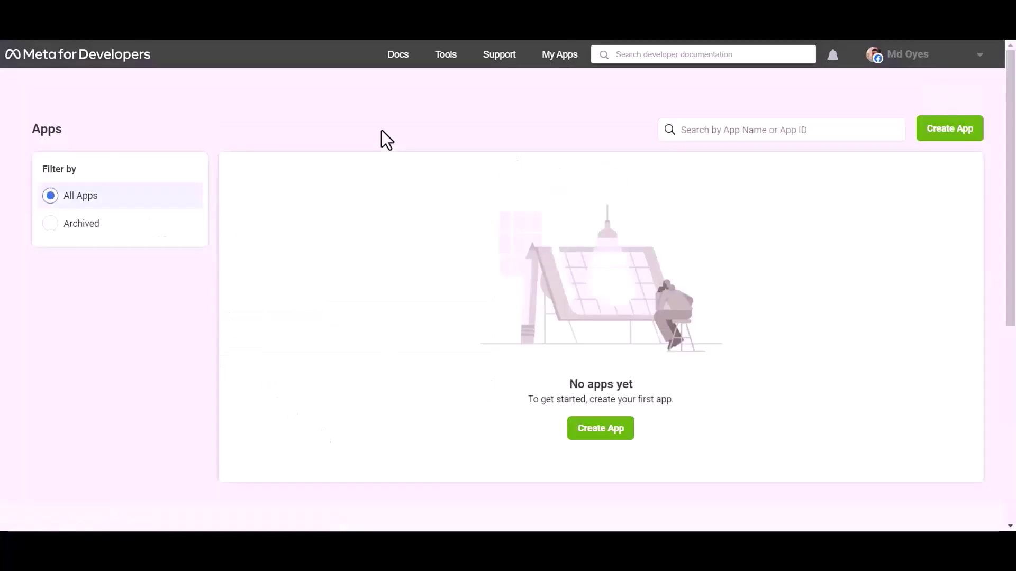
Start a new Meta app with the Other use case and Business app type
left_click(953, 133)
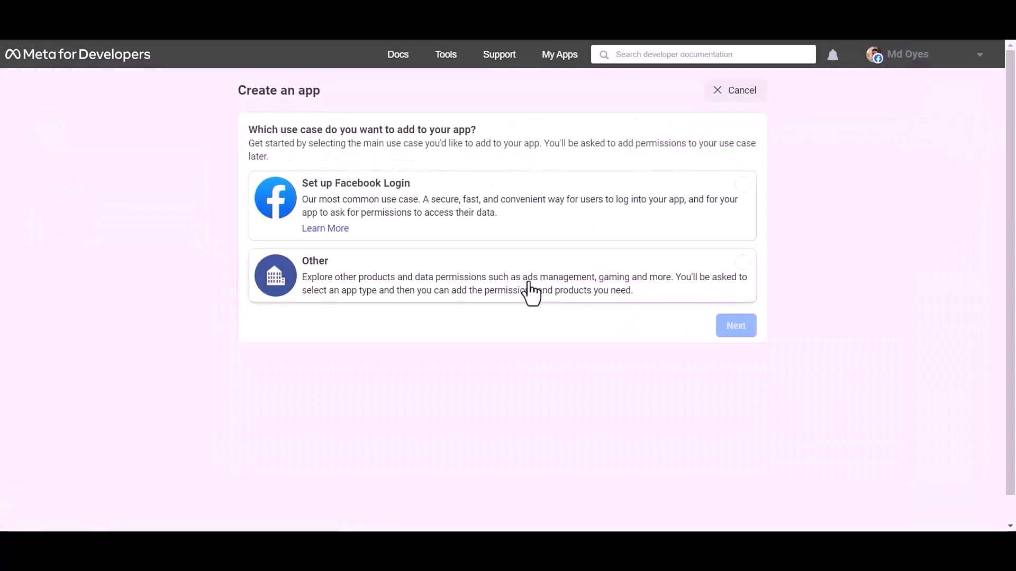
left_click(530, 293)
left_click(738, 330)
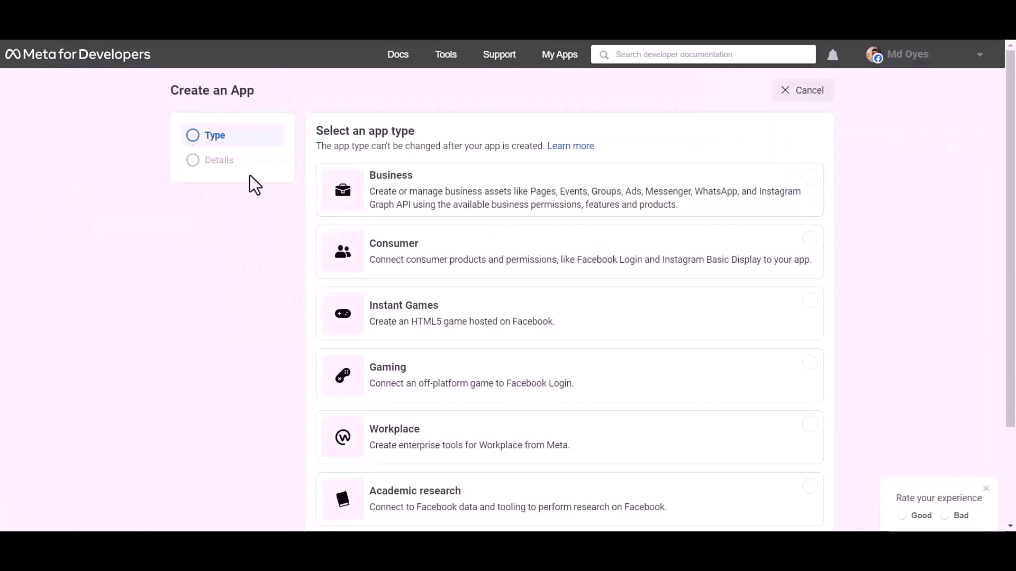
left_click(725, 201)
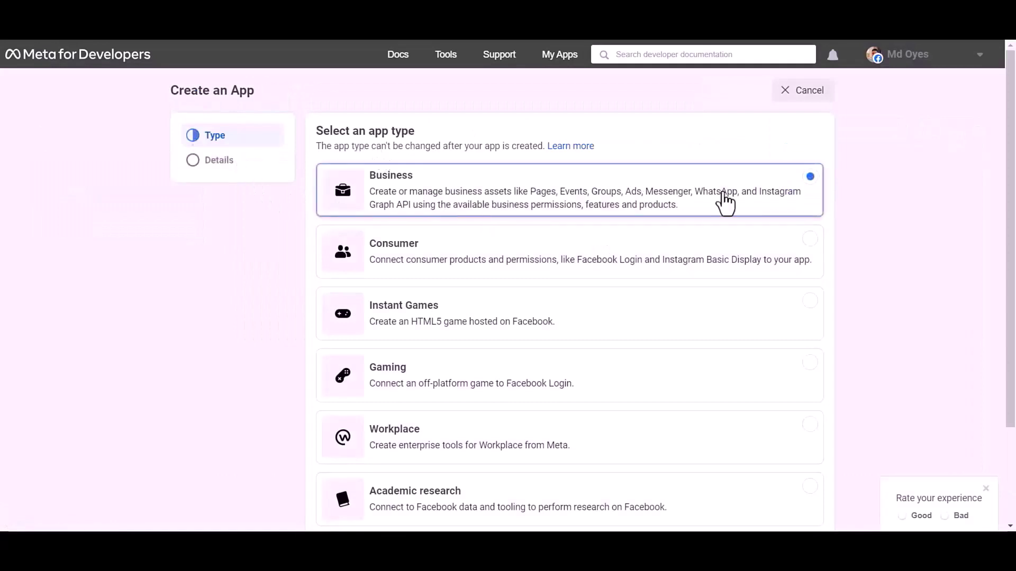
scroll(727, 204, "down", 3)
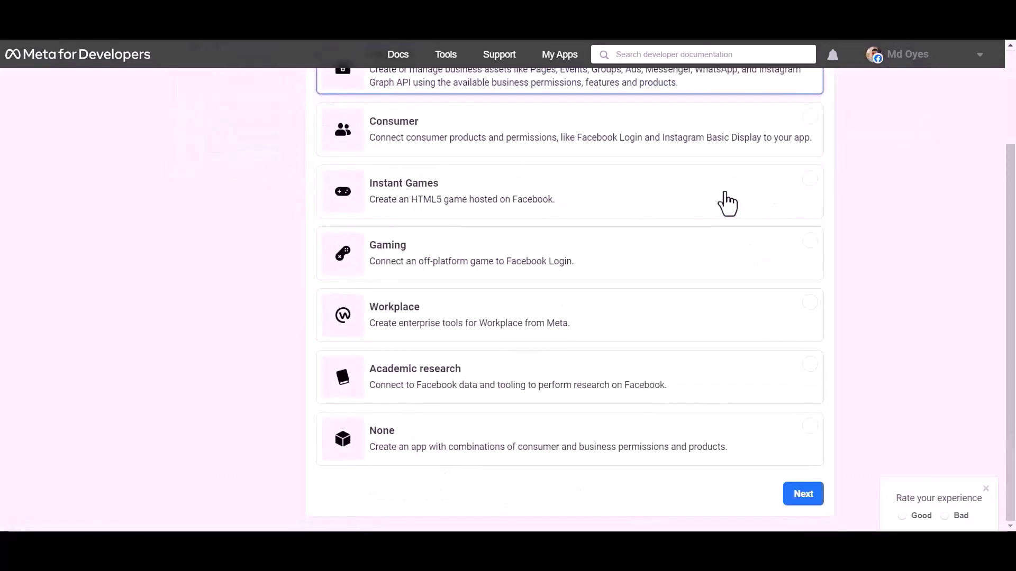
left_click(801, 500)
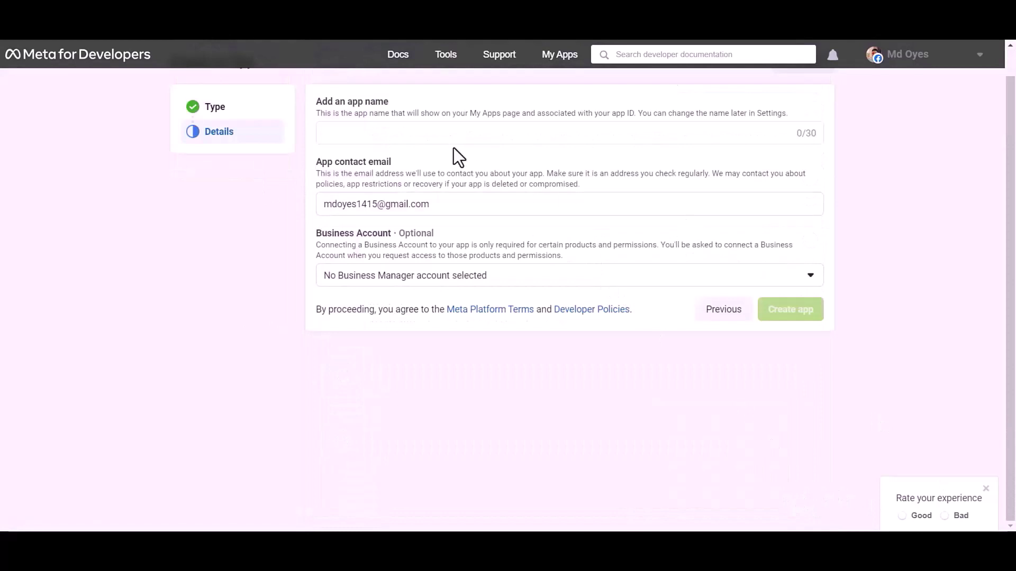
Name the app 'Bit Integrations', create it, and confirm with the account password
left_click(411, 133)
type("Bit Integrations")
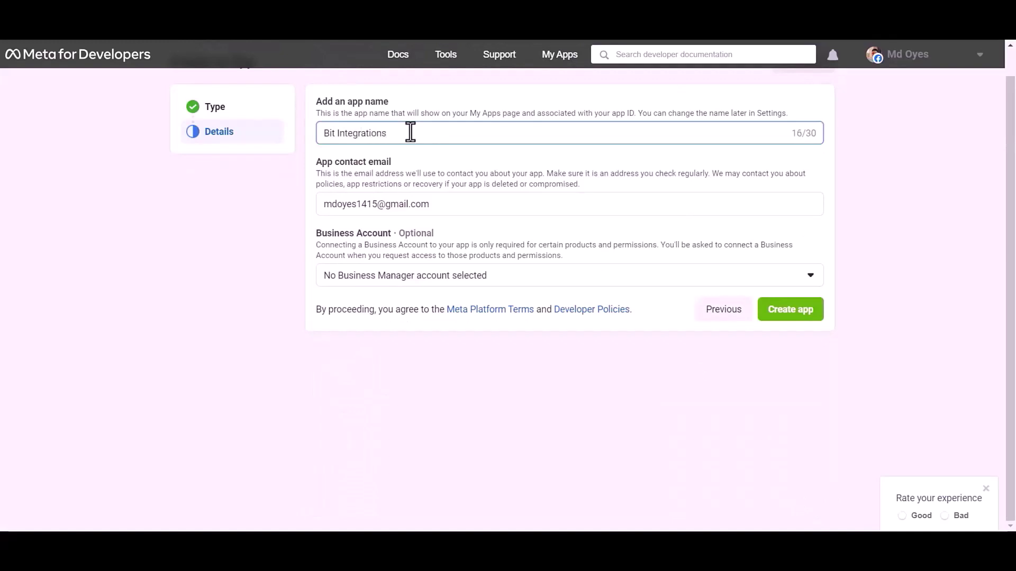
left_click(789, 310)
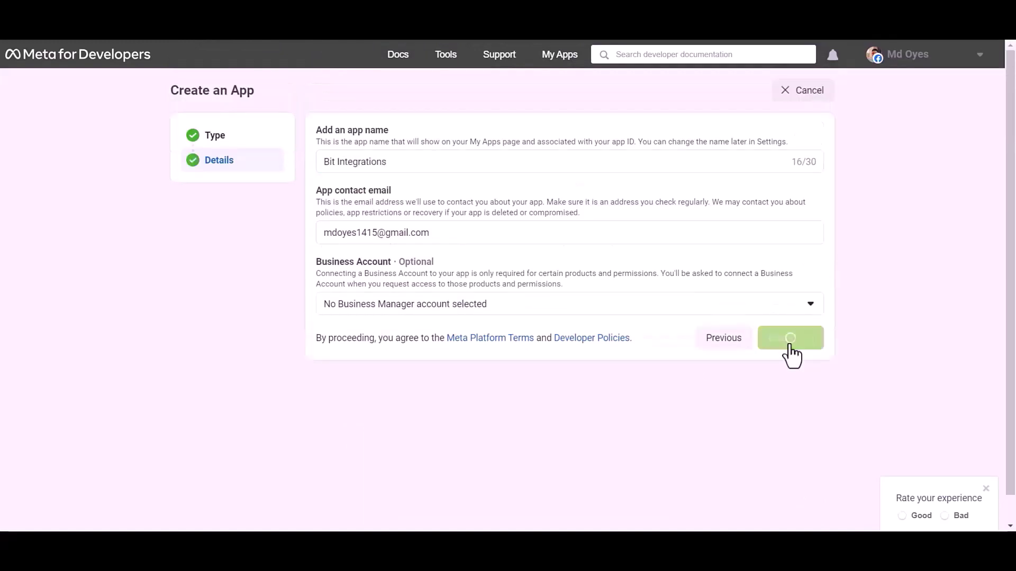
left_click(471, 255)
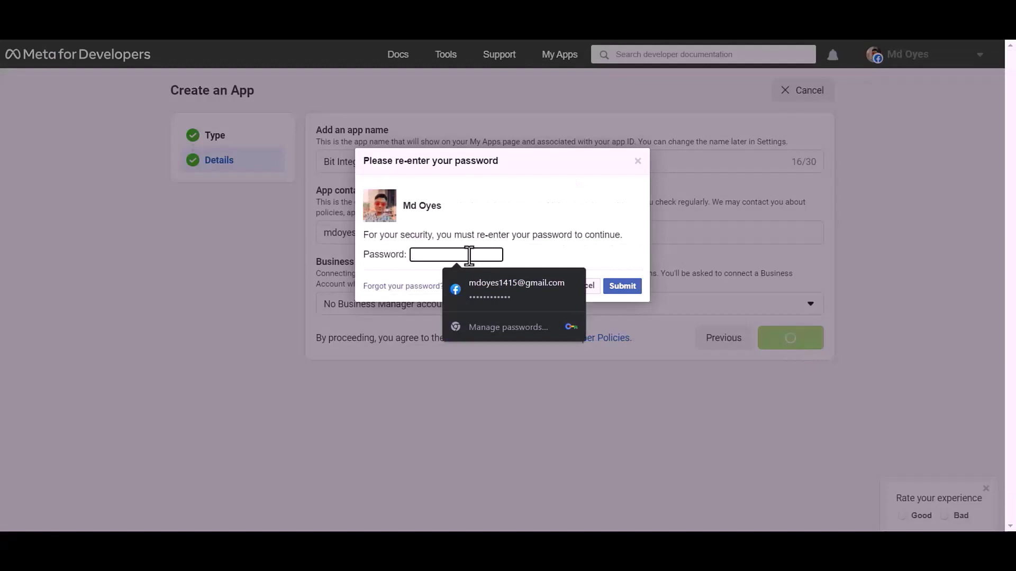
left_click(481, 290)
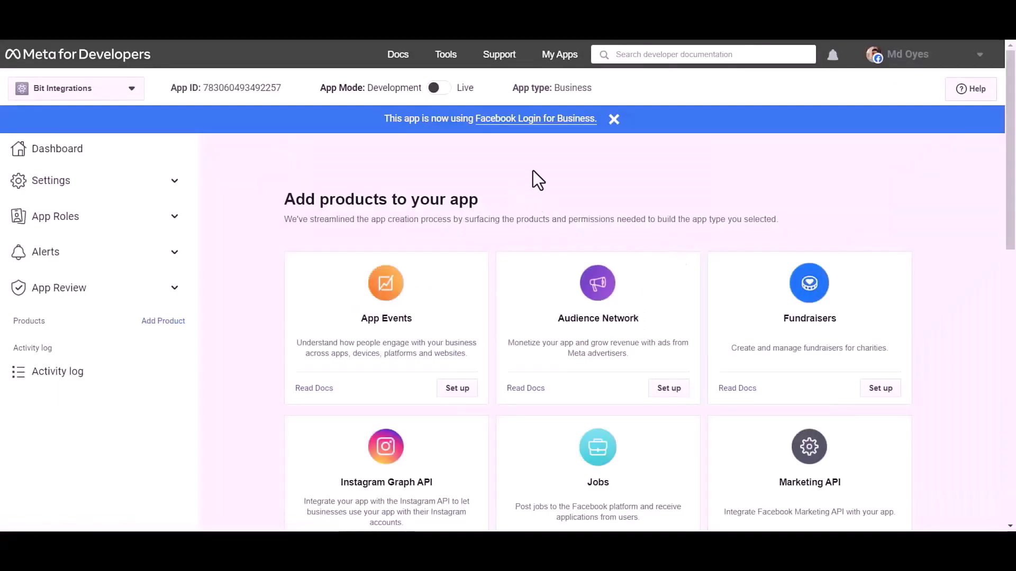
Set up the WhatsApp product with the Test Business account and open Getting started
scroll(549, 167, "down", 3)
scroll(550, 167, "down", 5)
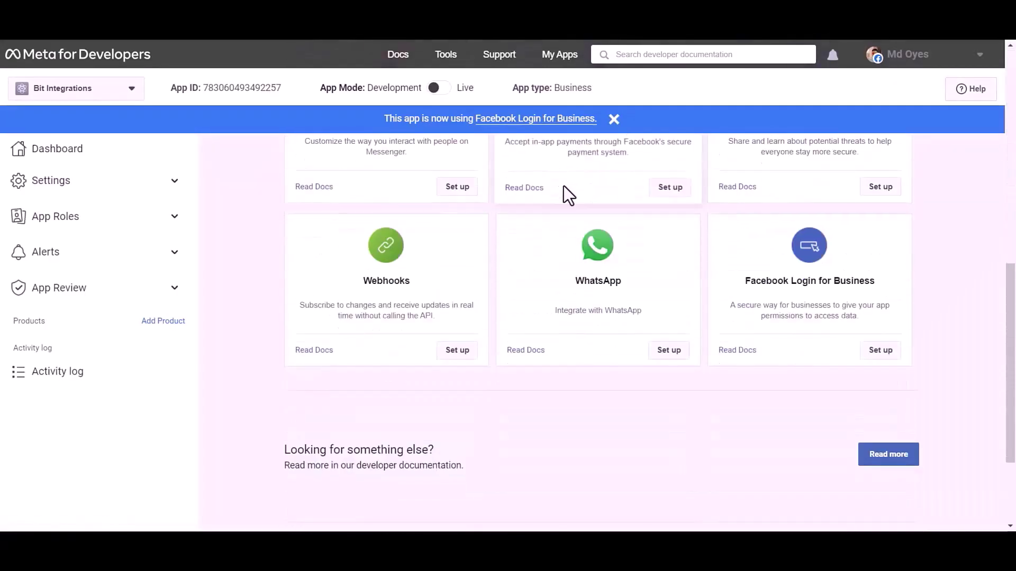
left_click(668, 359)
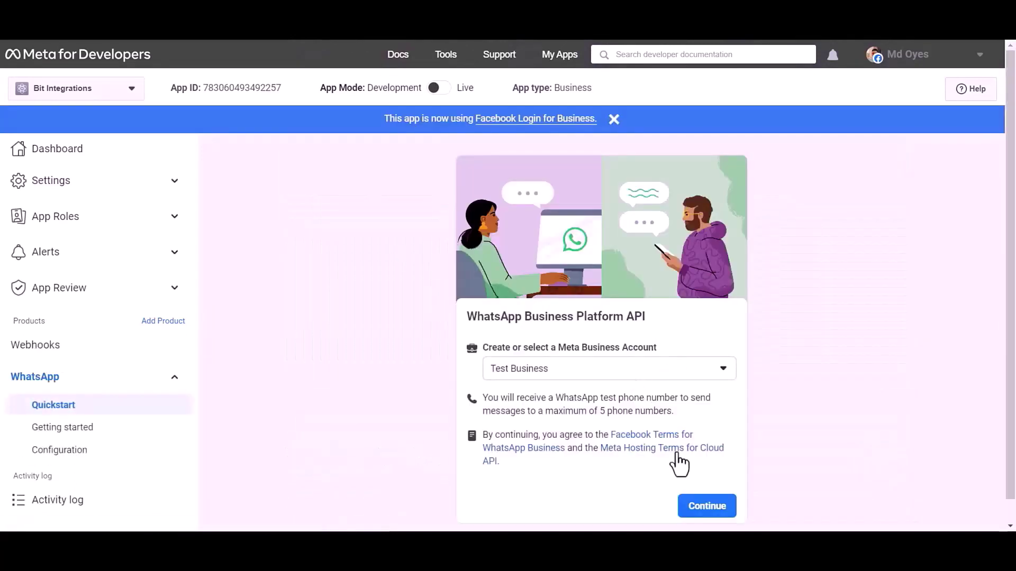
left_click(708, 507)
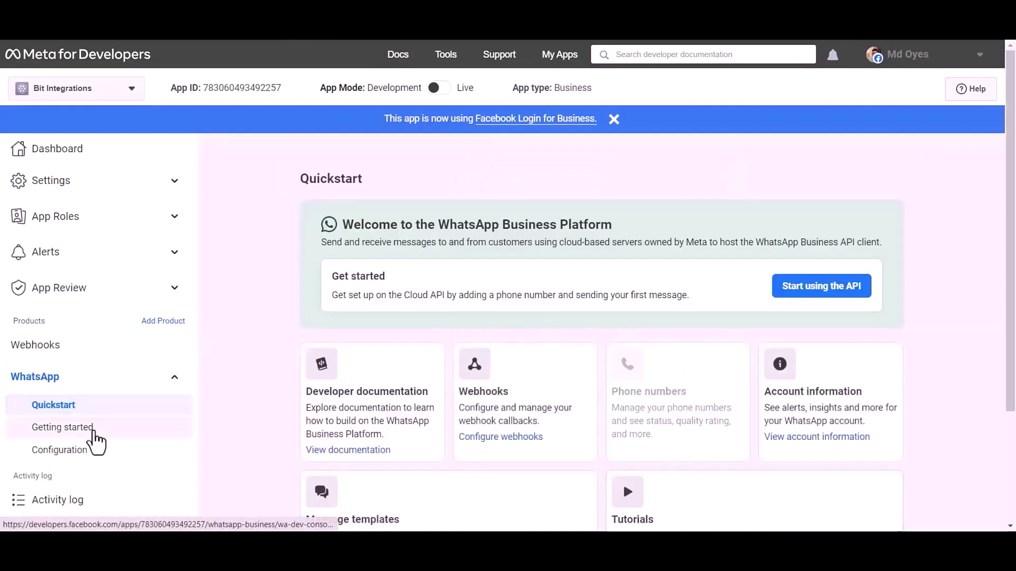
left_click(93, 429)
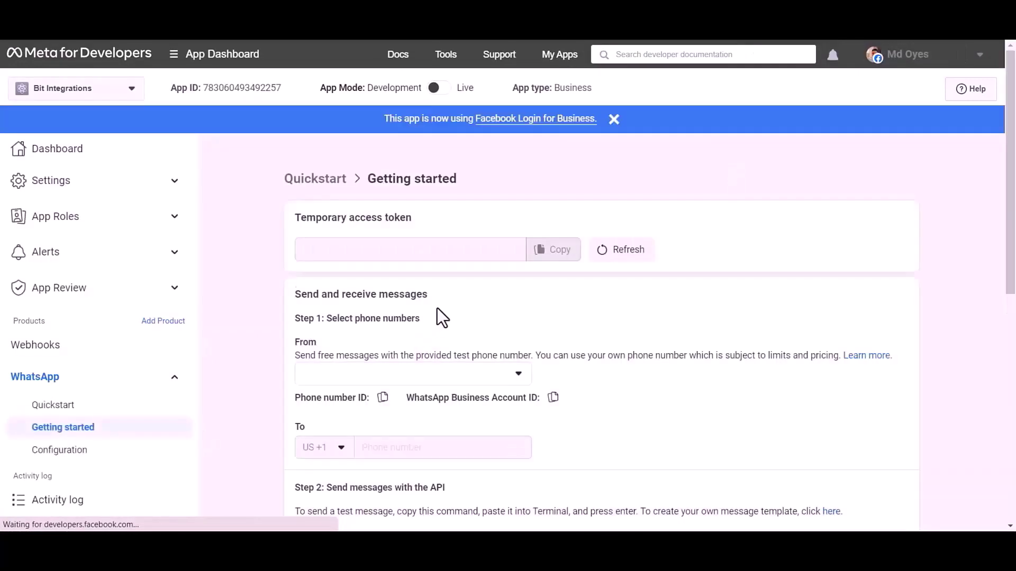
Locate the Phone number ID and WhatsApp Business Account ID on the Getting started page
scroll(437, 308, "down", 2)
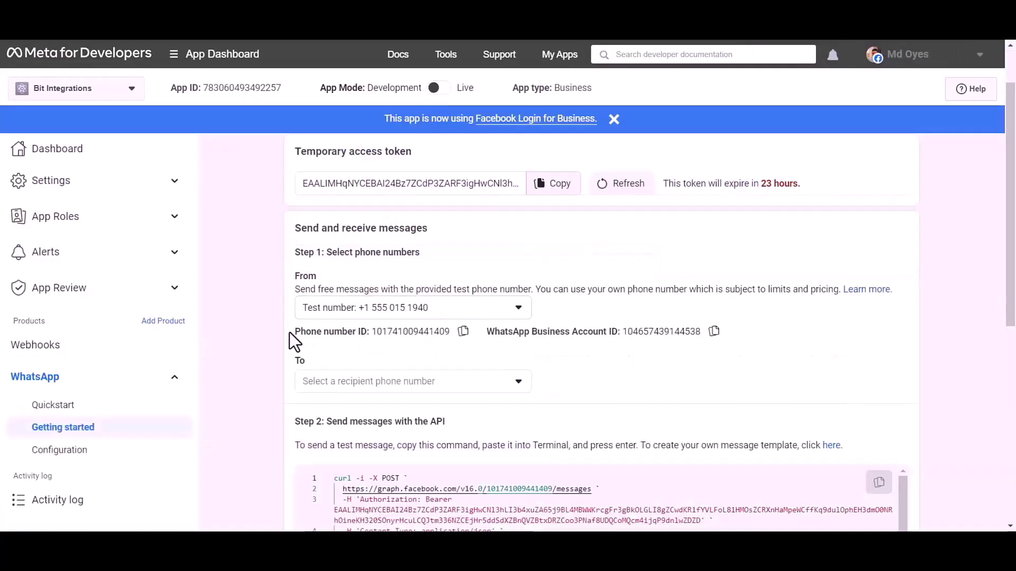
left_click_drag(291, 333, 367, 336)
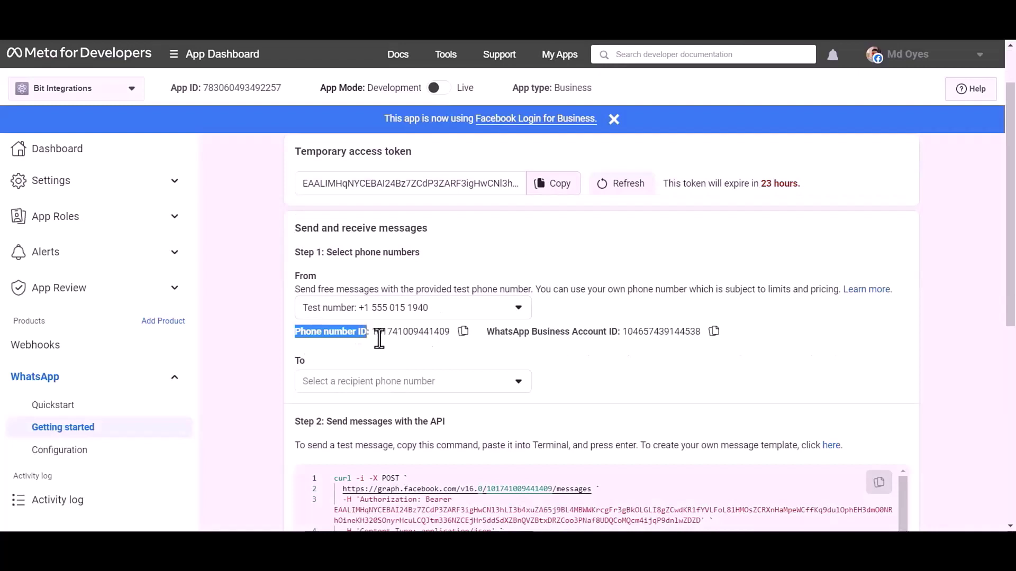
left_click_drag(484, 332, 609, 333)
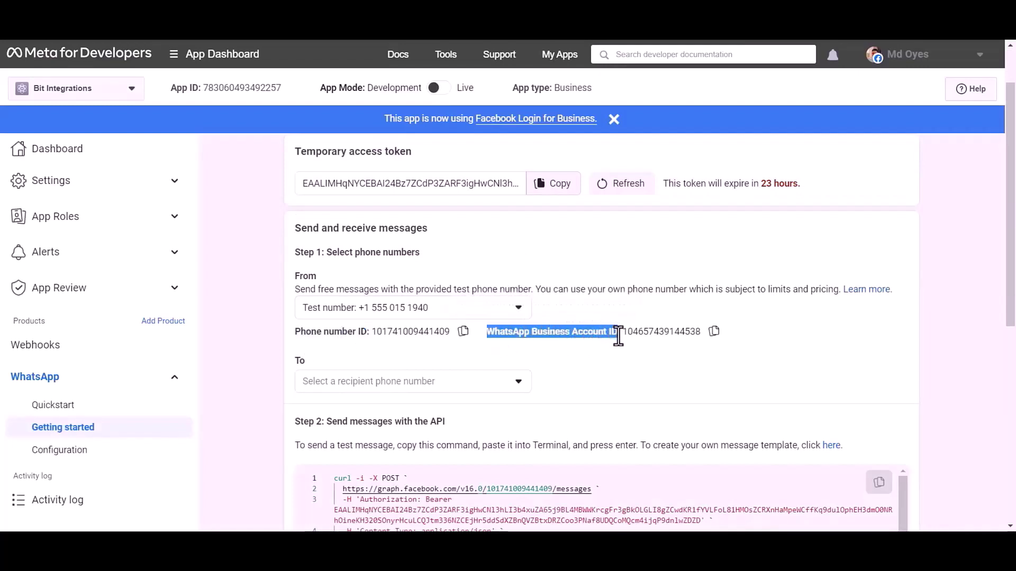
left_click(667, 354)
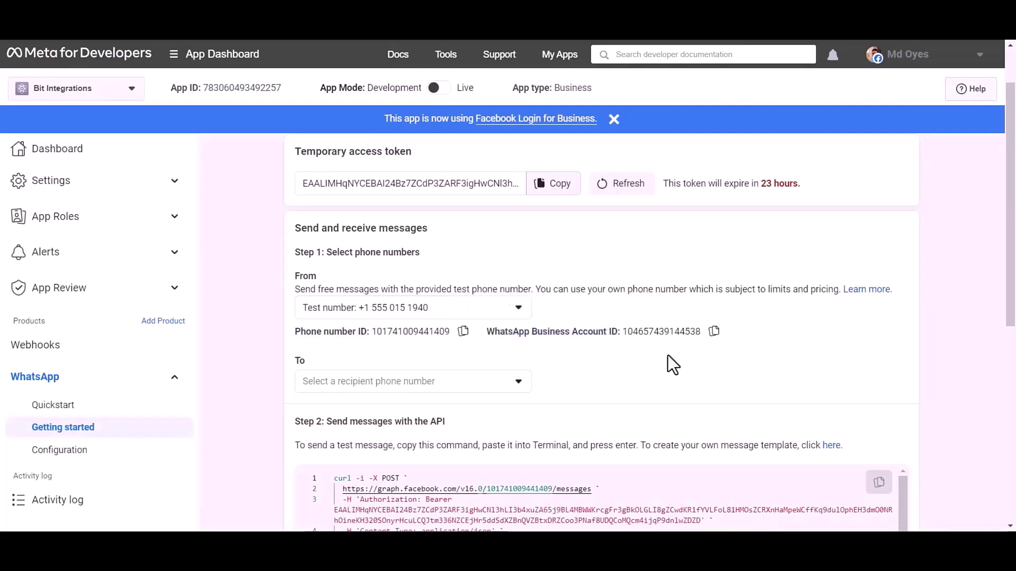
Paste both IDs into Bit Integrations, noting the temporary access token's 23-hour expiry
left_click(464, 331)
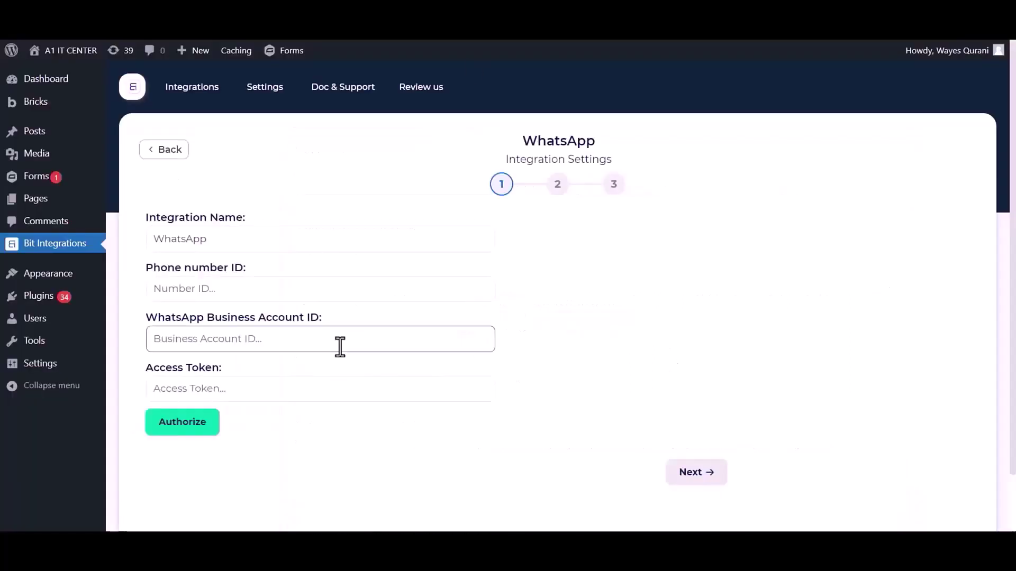
left_click(331, 300)
key("ctrl+v")
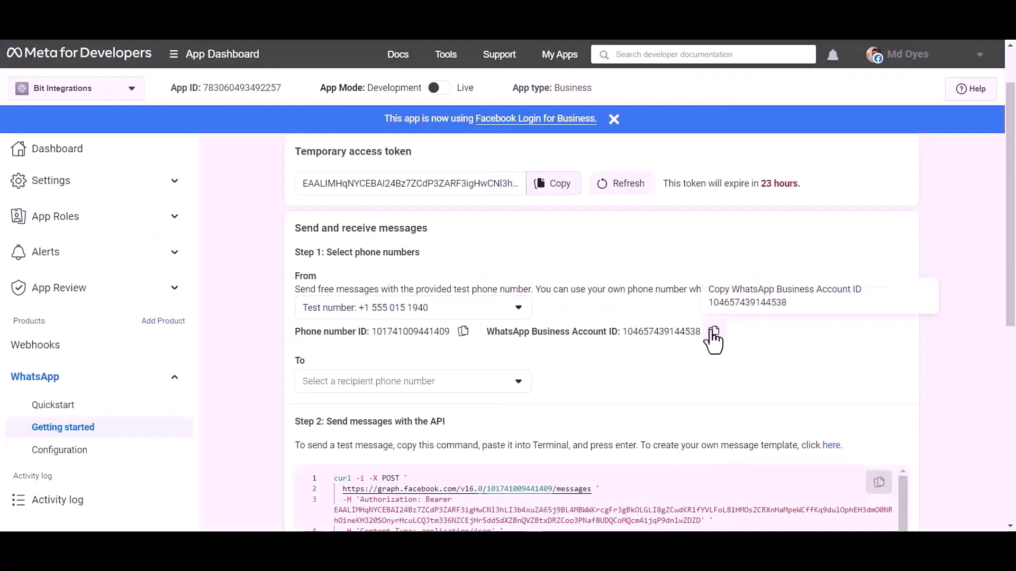
left_click(711, 332)
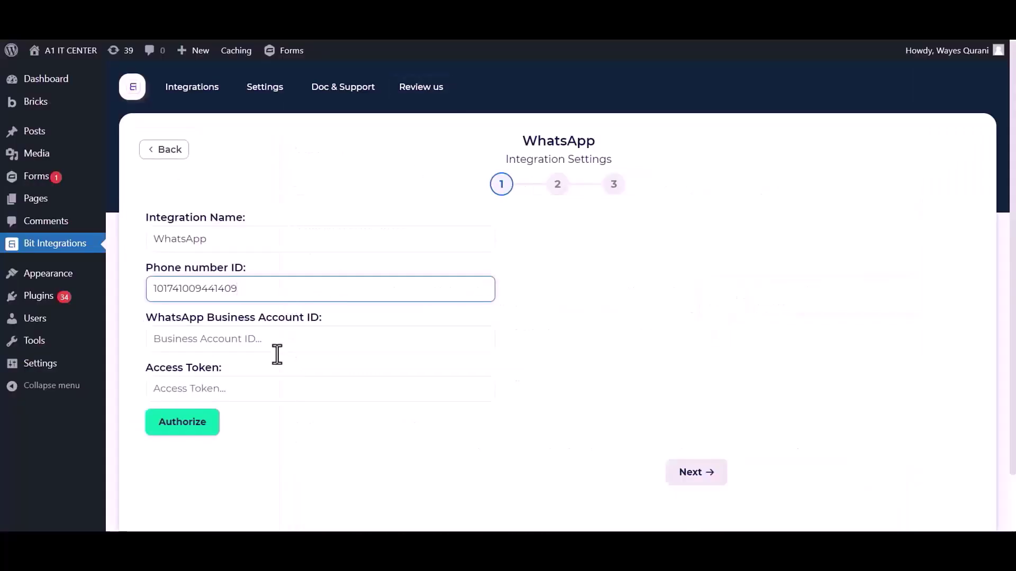
left_click(277, 339)
key("ctrl+v")
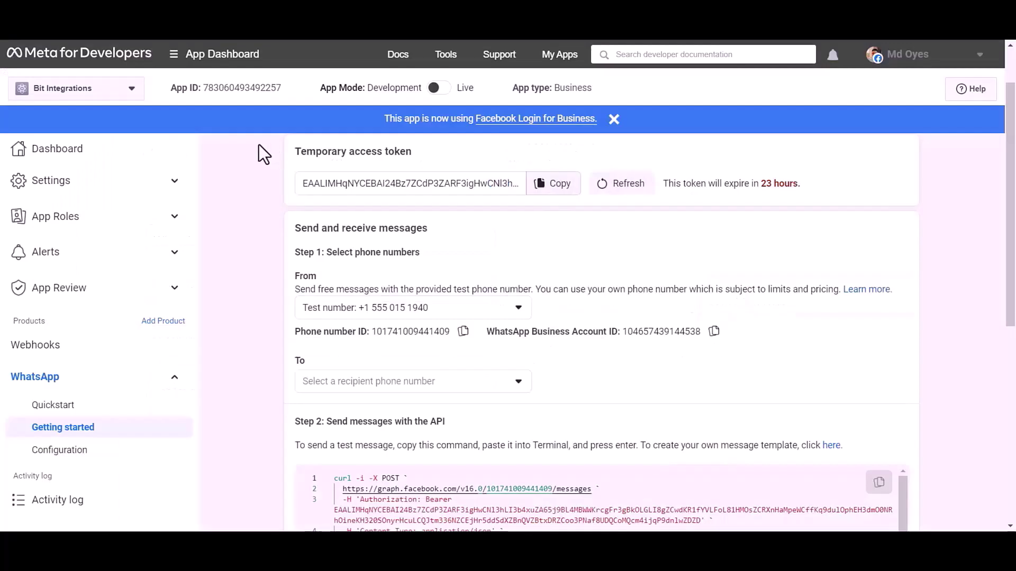
left_click_drag(294, 155, 410, 156)
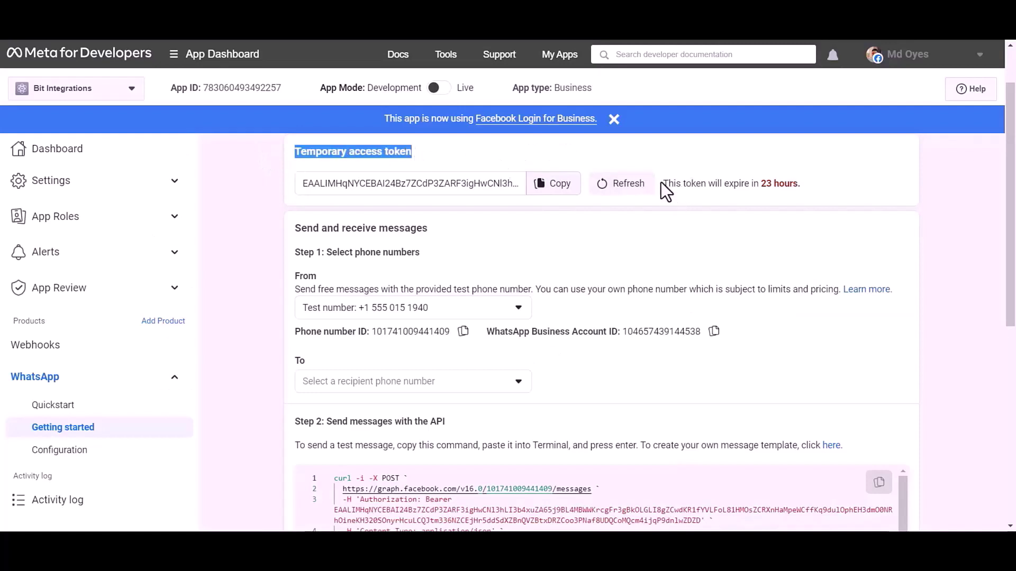
left_click_drag(661, 183, 804, 183)
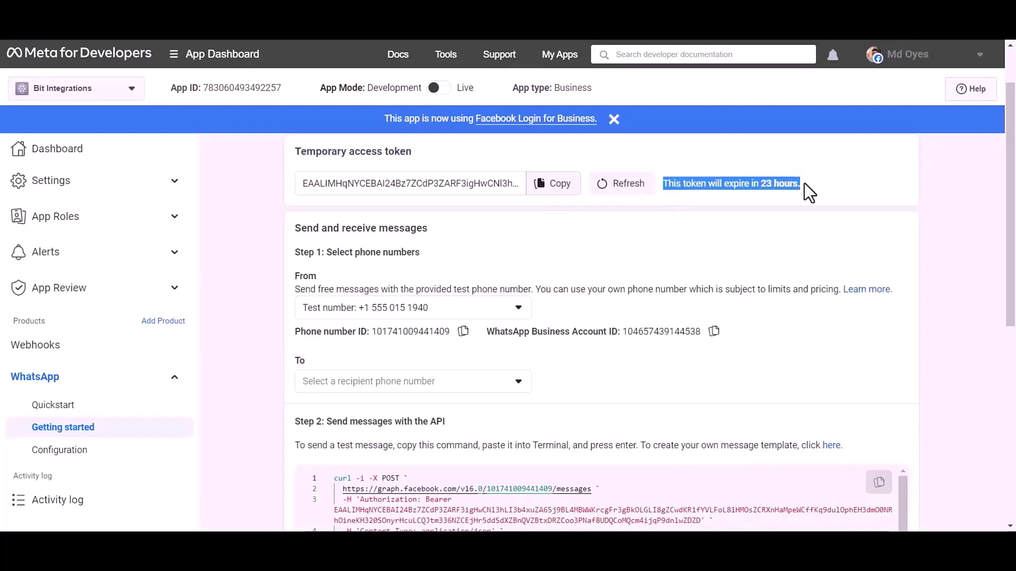
Attempt to create a new Admin-role system user, then dismiss the admin-limit error
left_click(845, 185)
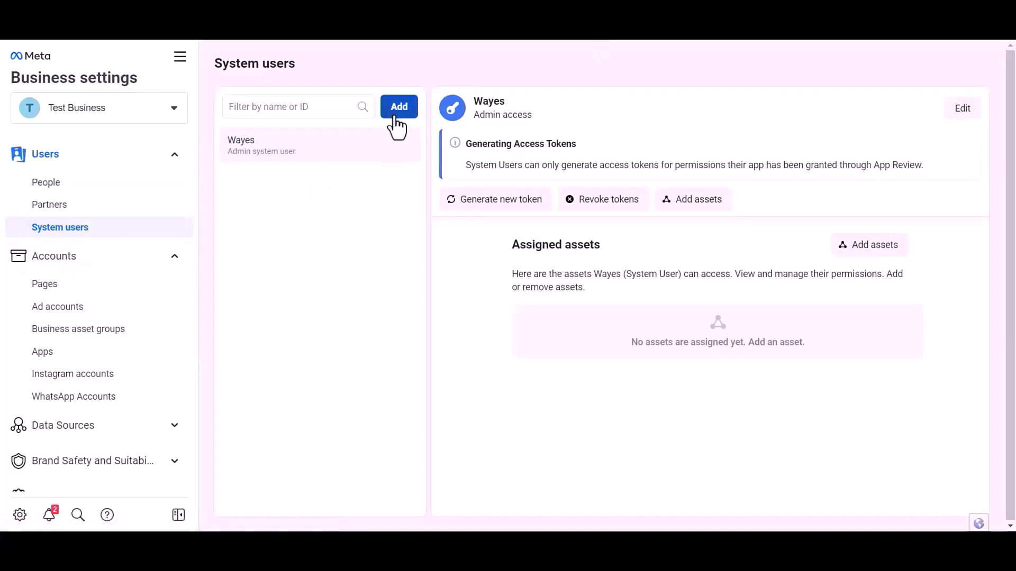
left_click(395, 118)
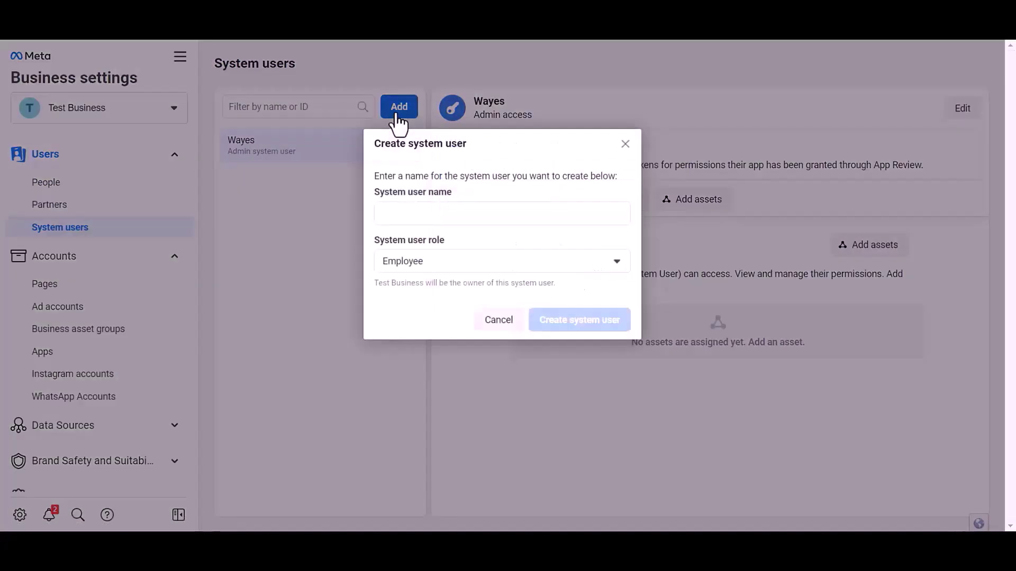
left_click(419, 212)
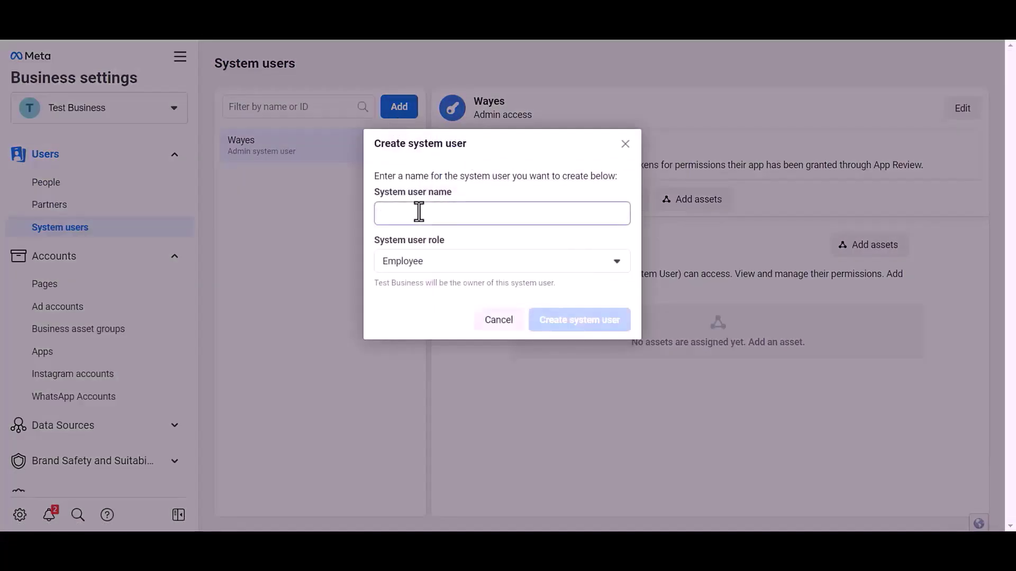
type("Oyes")
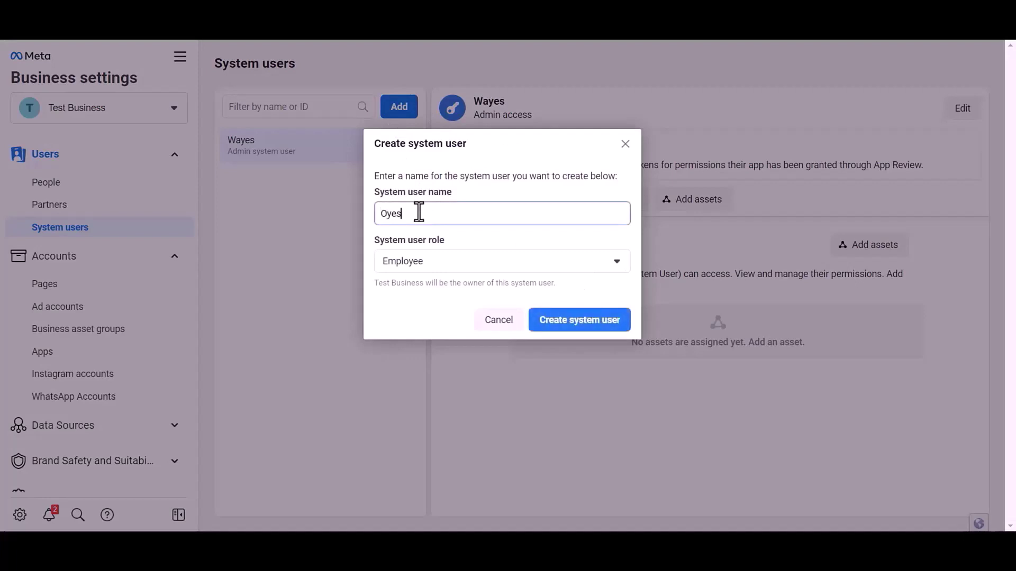
left_click(418, 260)
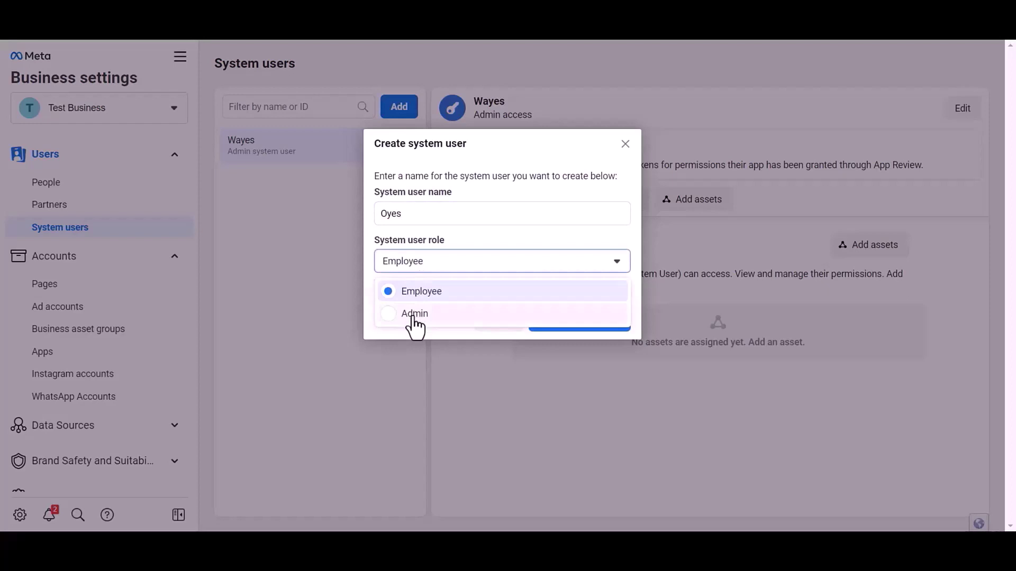
left_click(415, 318)
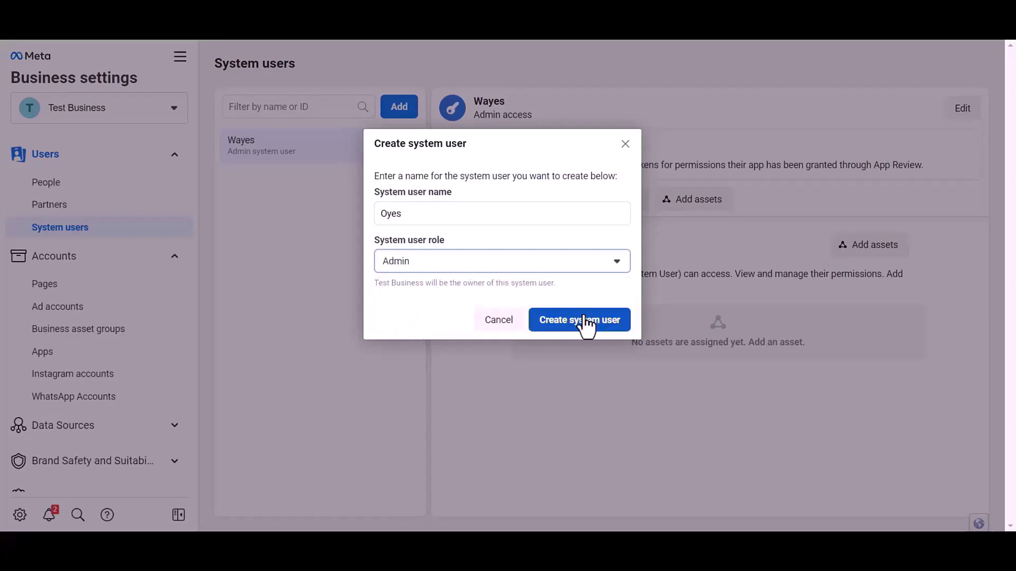
left_click(597, 332)
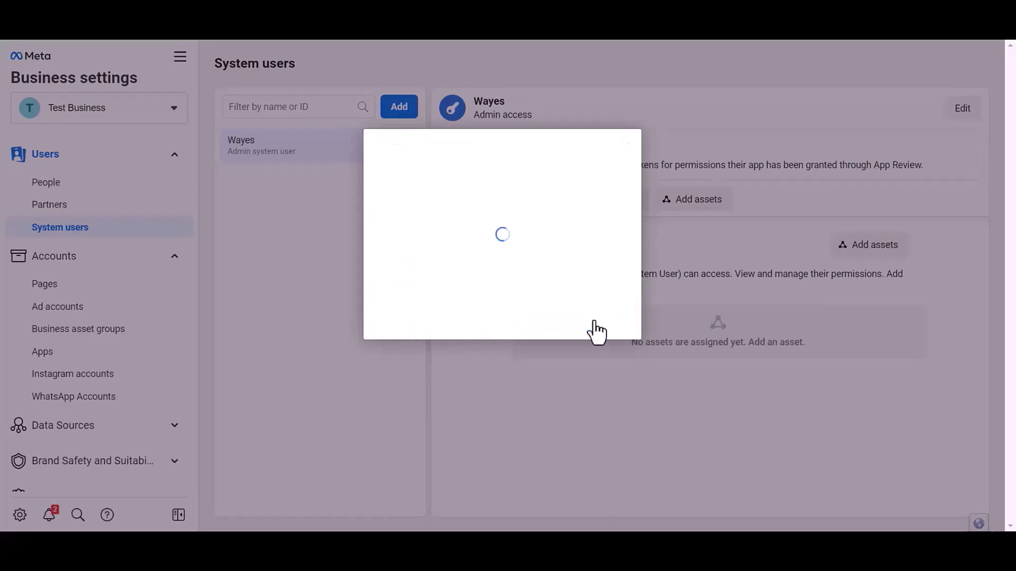
left_click(613, 265)
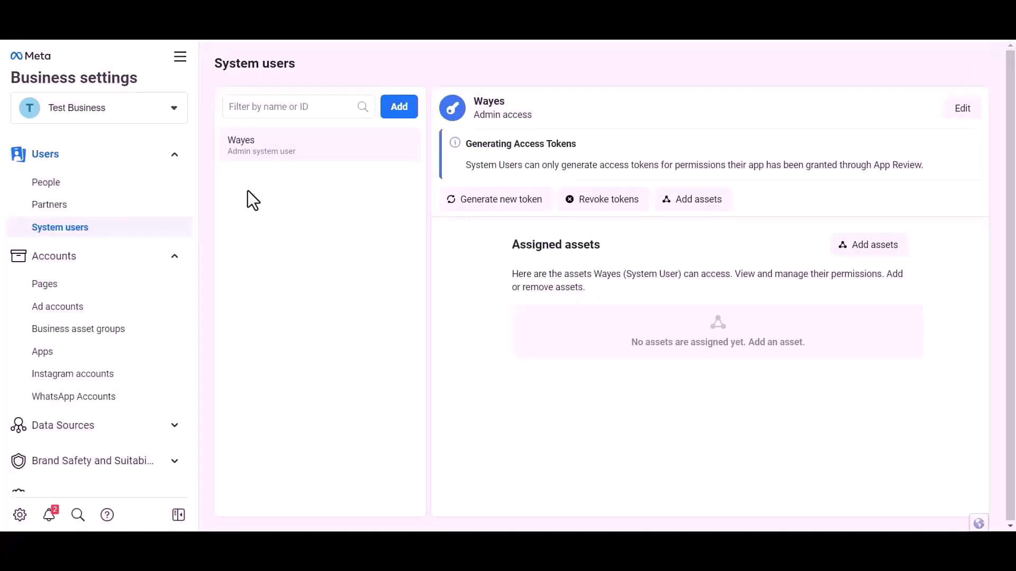
Assign the Bit Integrations app to the admin system user with full Manage app control
left_click(873, 246)
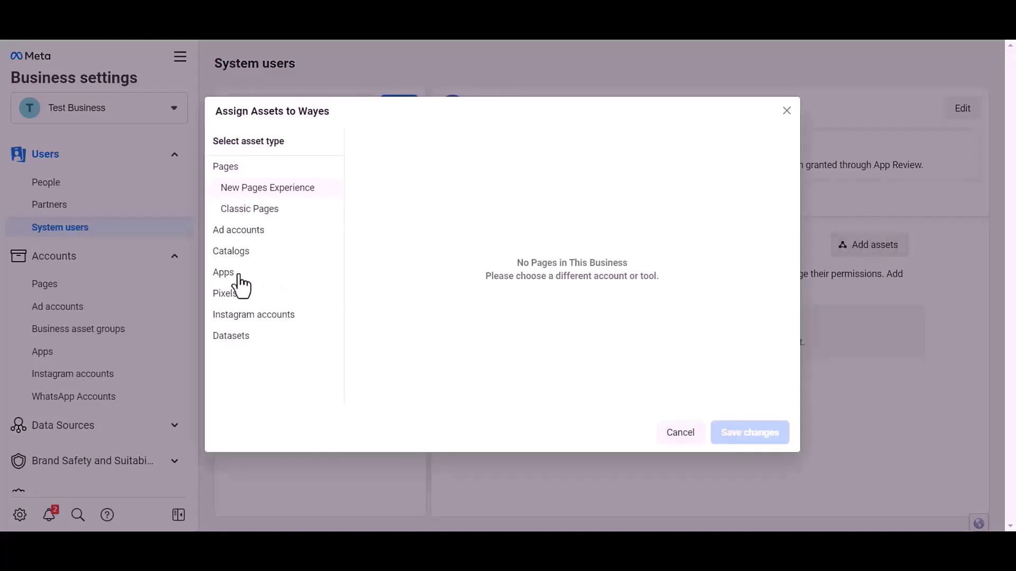
left_click(217, 274)
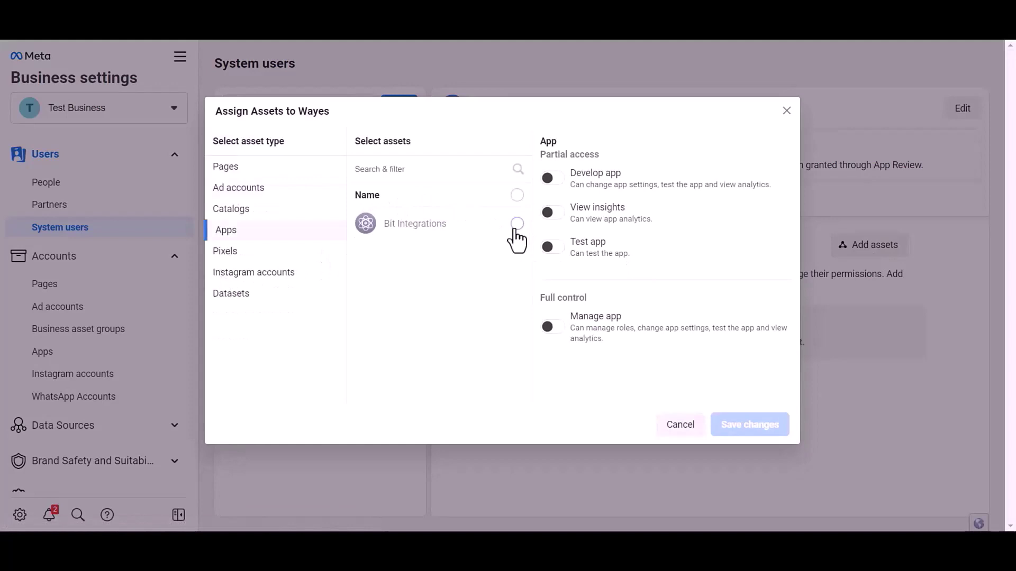
left_click(517, 224)
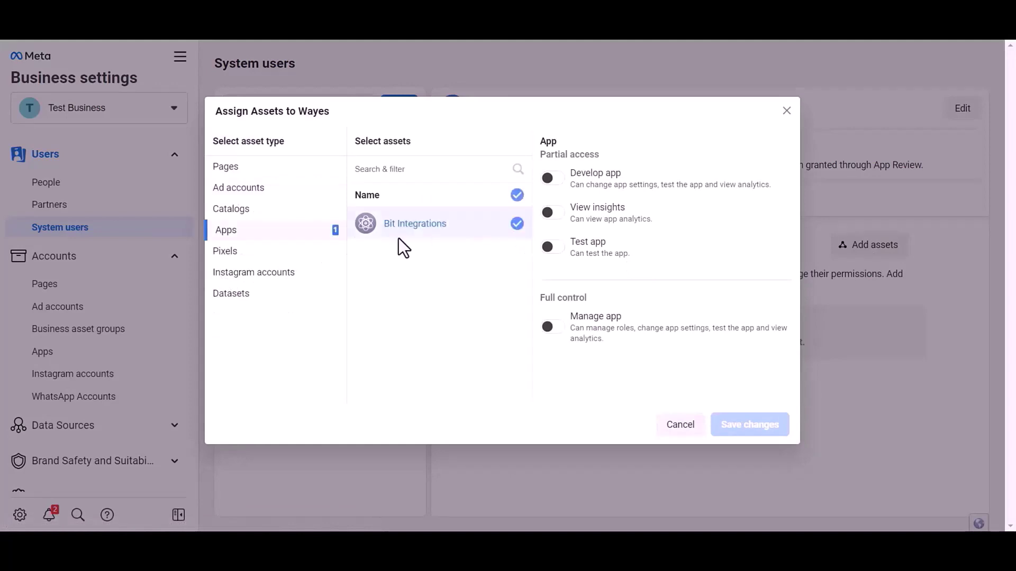
left_click(551, 327)
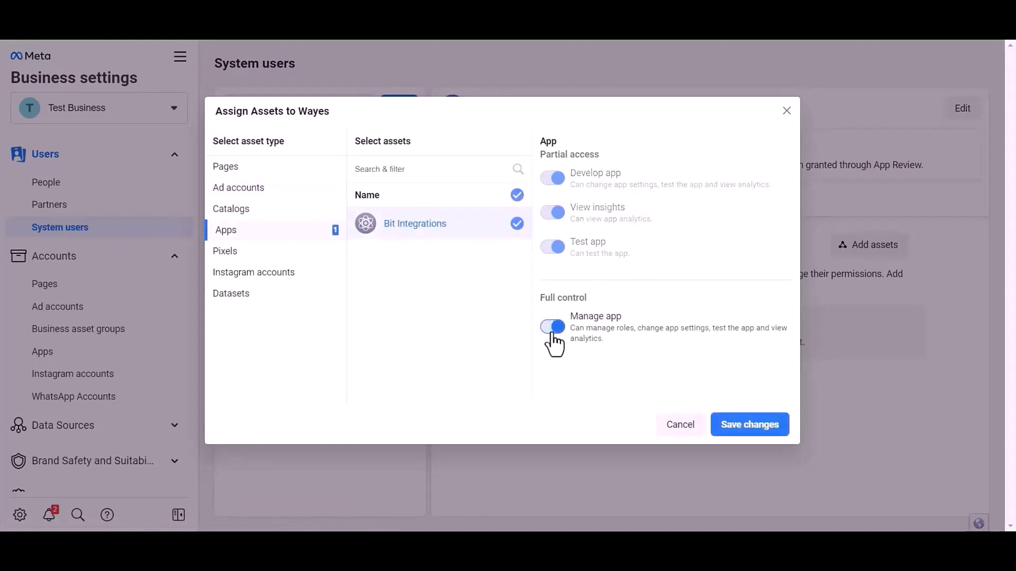
left_click(752, 429)
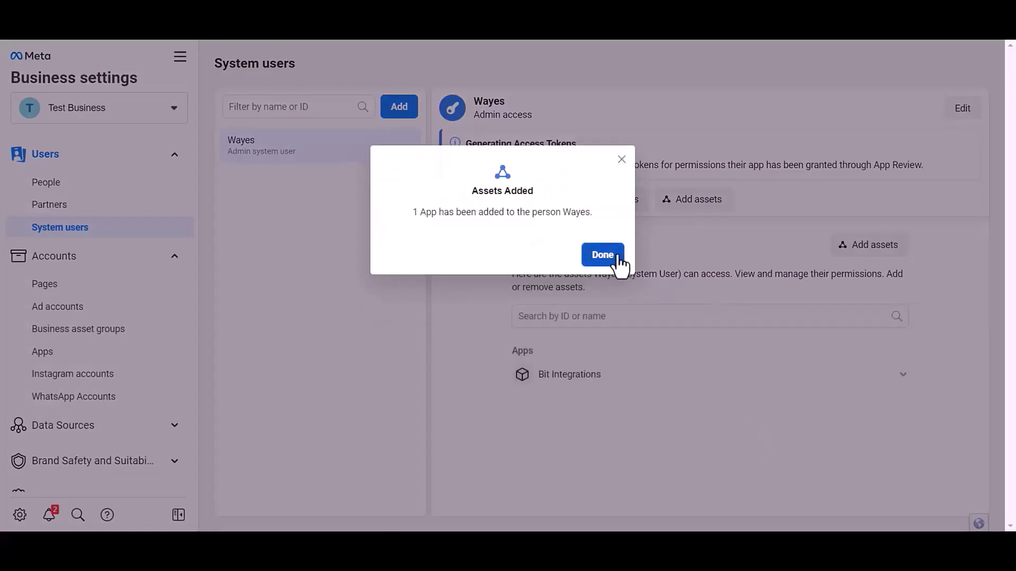
left_click(603, 255)
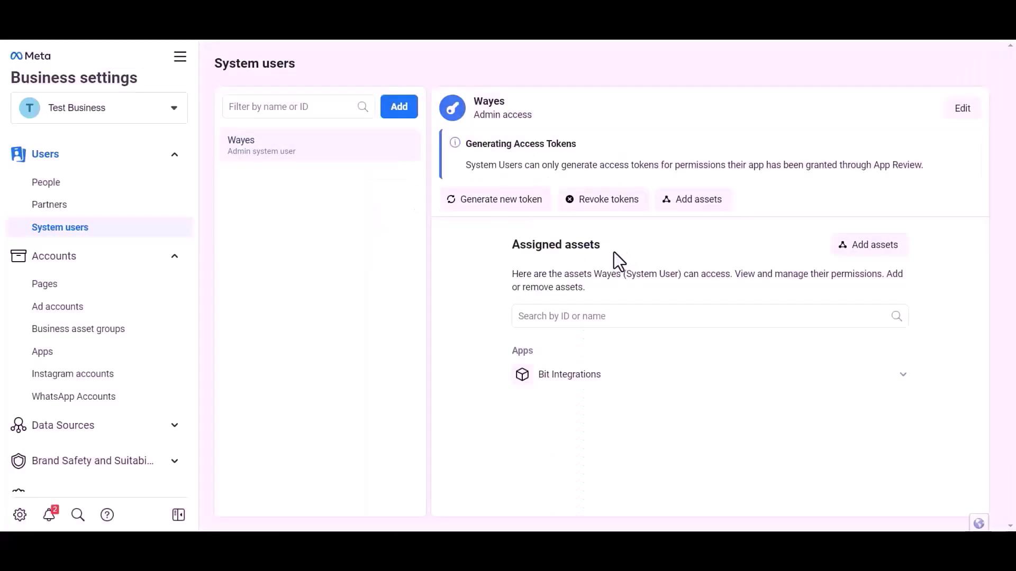
Start a new access token for the Bit Integrations app and set it to never expire
left_click(495, 217)
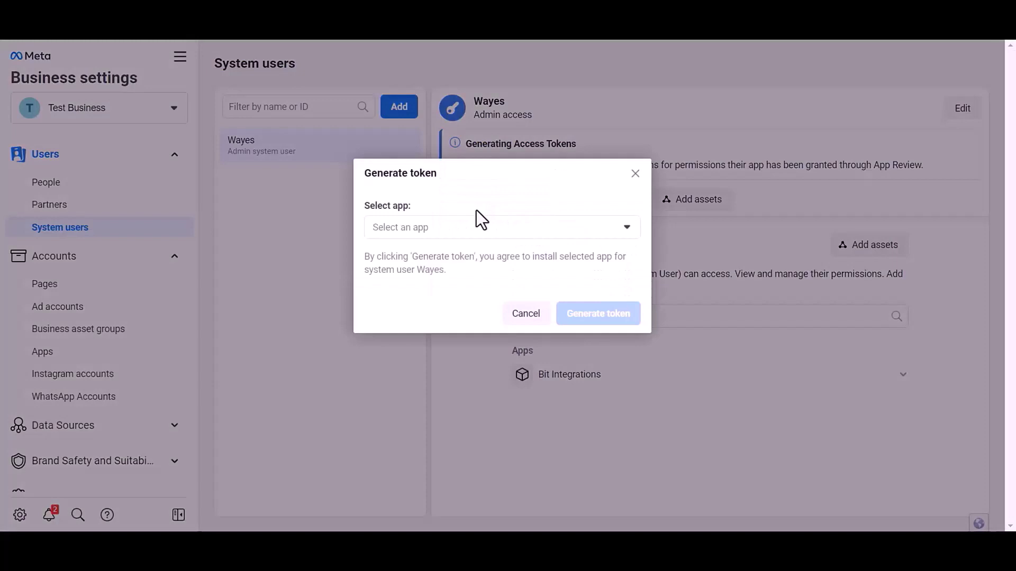
left_click(441, 233)
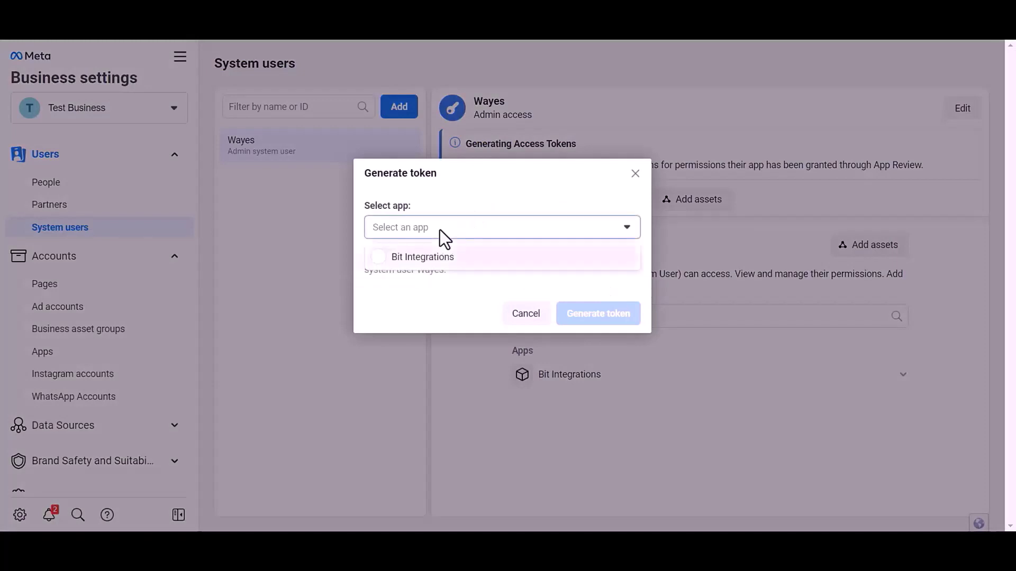
left_click(431, 259)
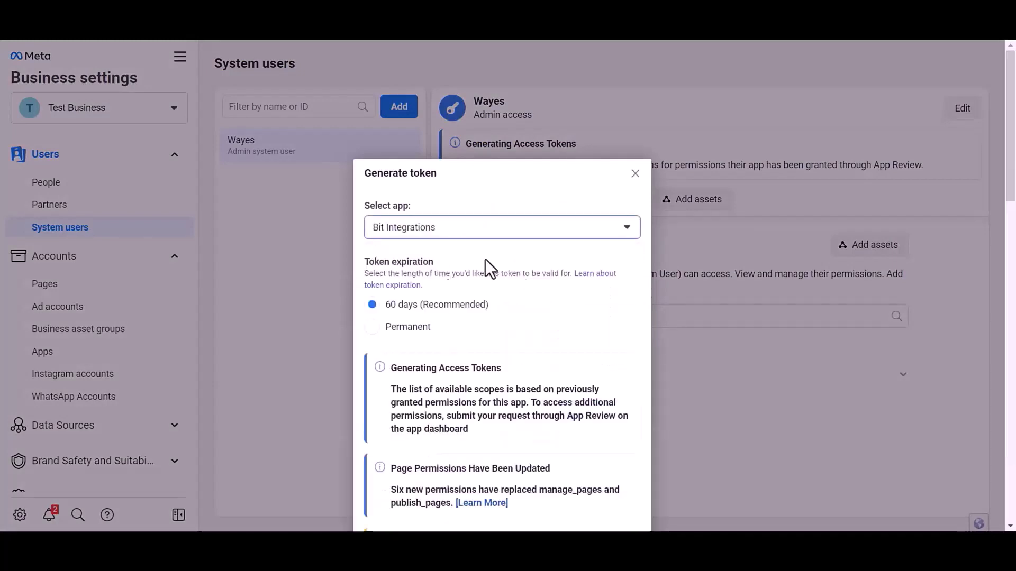
scroll(453, 273, "down", 1)
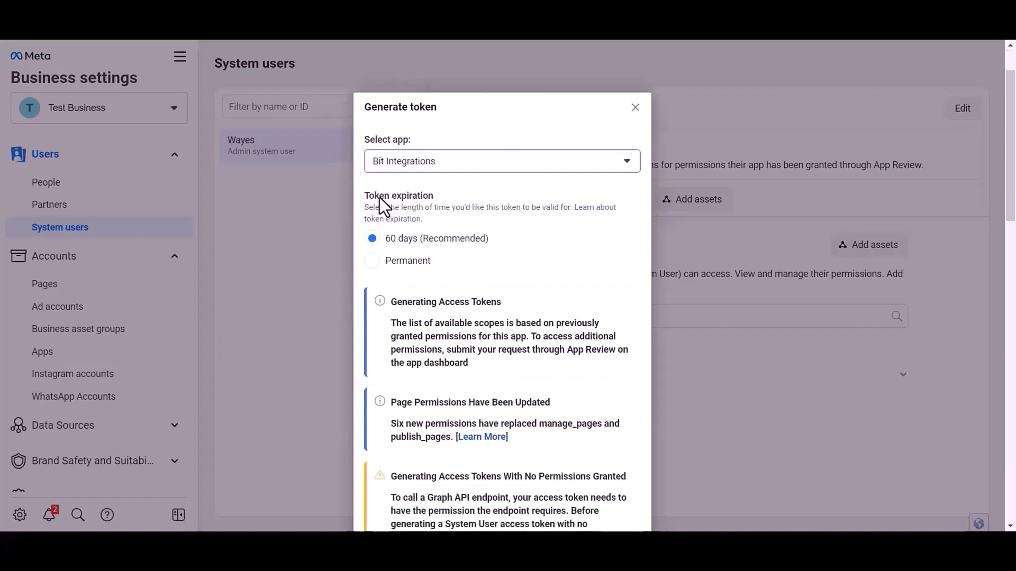
left_click_drag(362, 194, 434, 195)
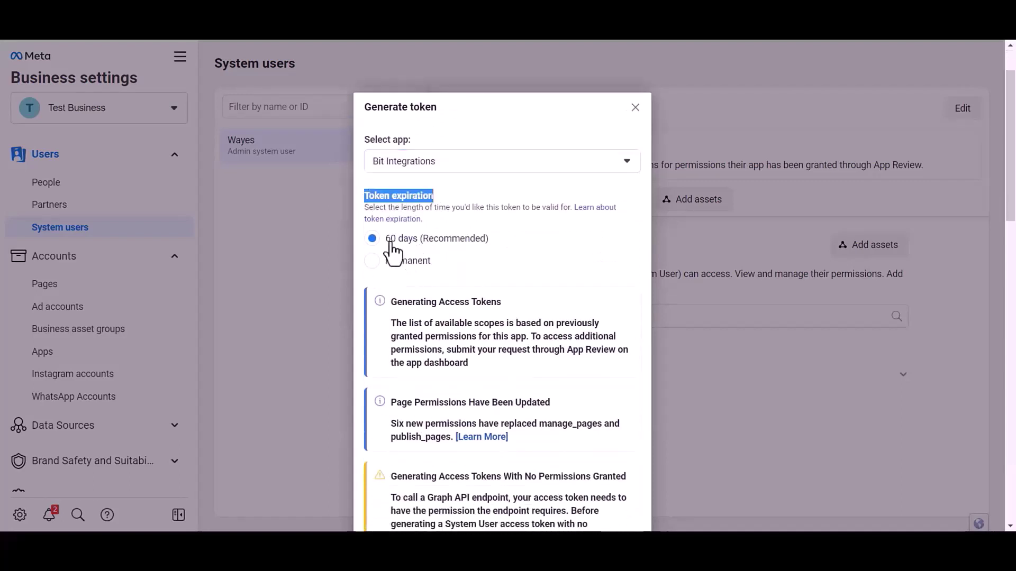
left_click_drag(489, 239, 391, 242)
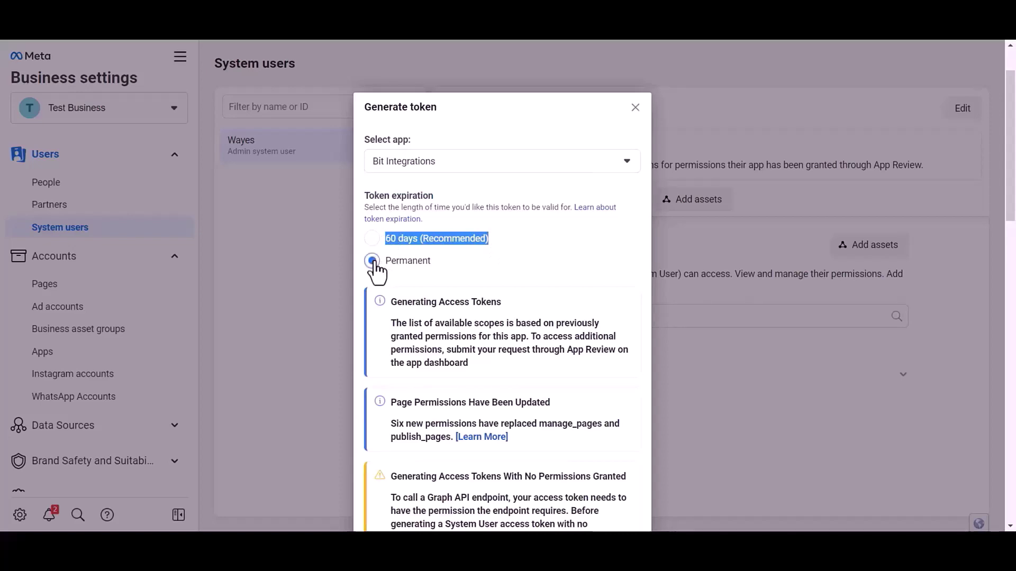
Go through the Available Permissions to the WhatsApp business messaging and management permissions
scroll(491, 216, "down", 6)
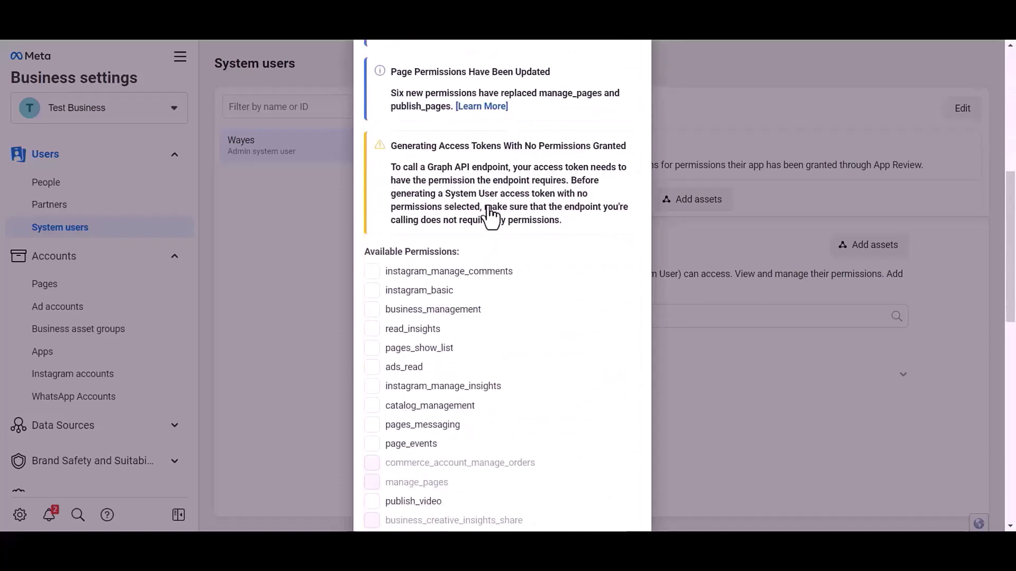
scroll(491, 217, "down", 2)
left_click_drag(365, 120, 471, 120)
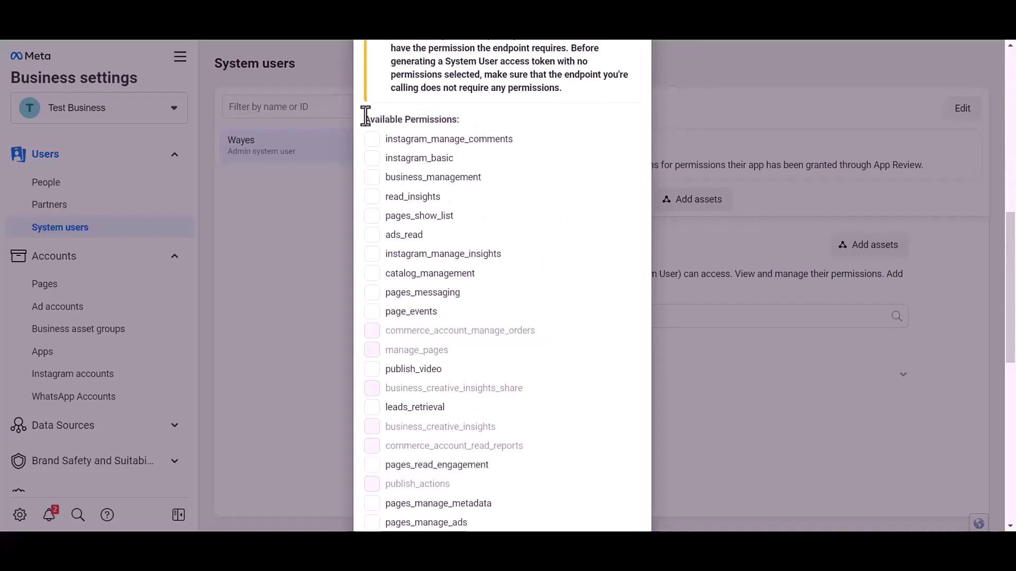
left_click_drag(364, 119, 487, 109)
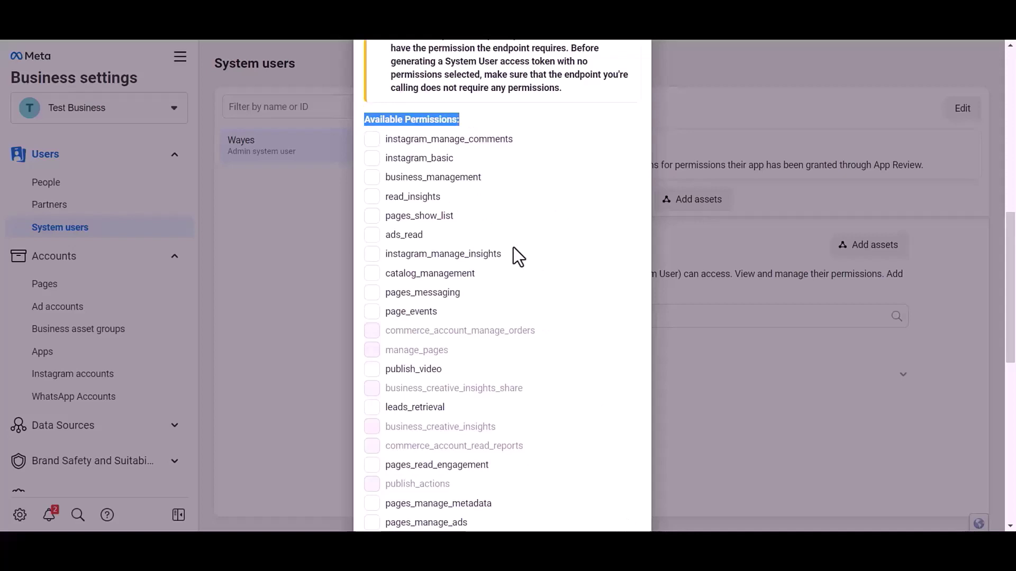
scroll(516, 250, "down", 4)
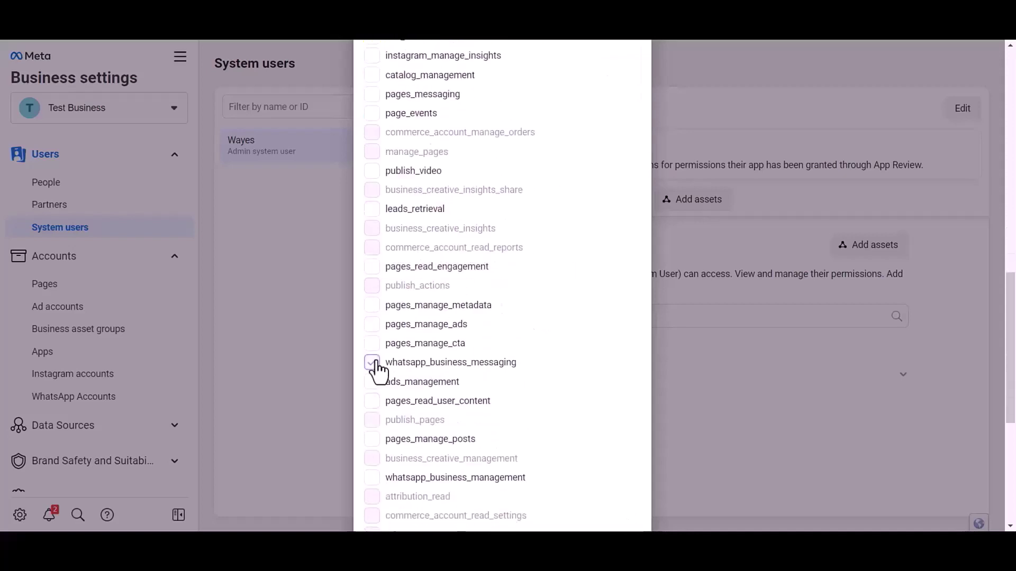
scroll(456, 370, "down", 1)
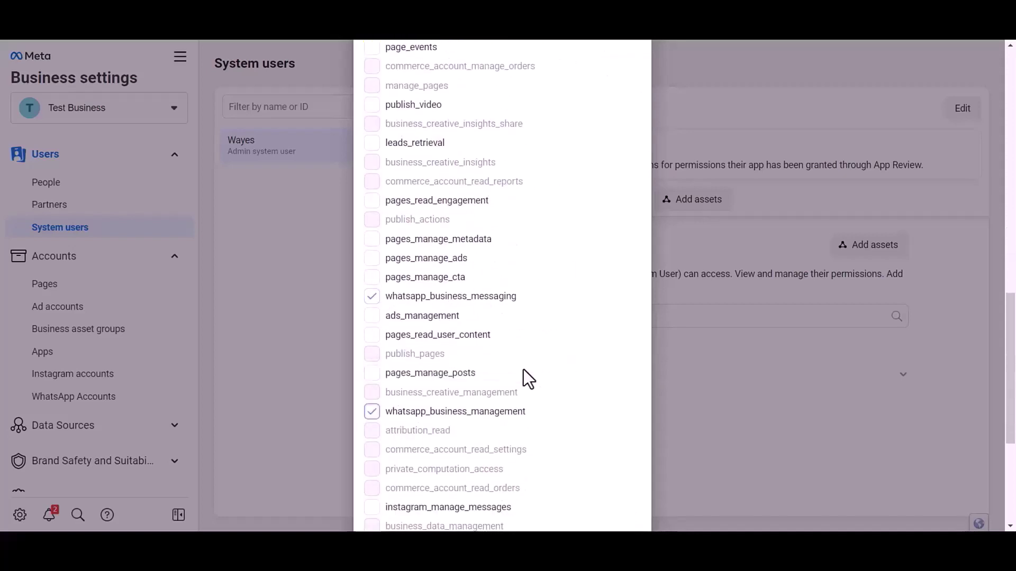
scroll(526, 379, "down", 5)
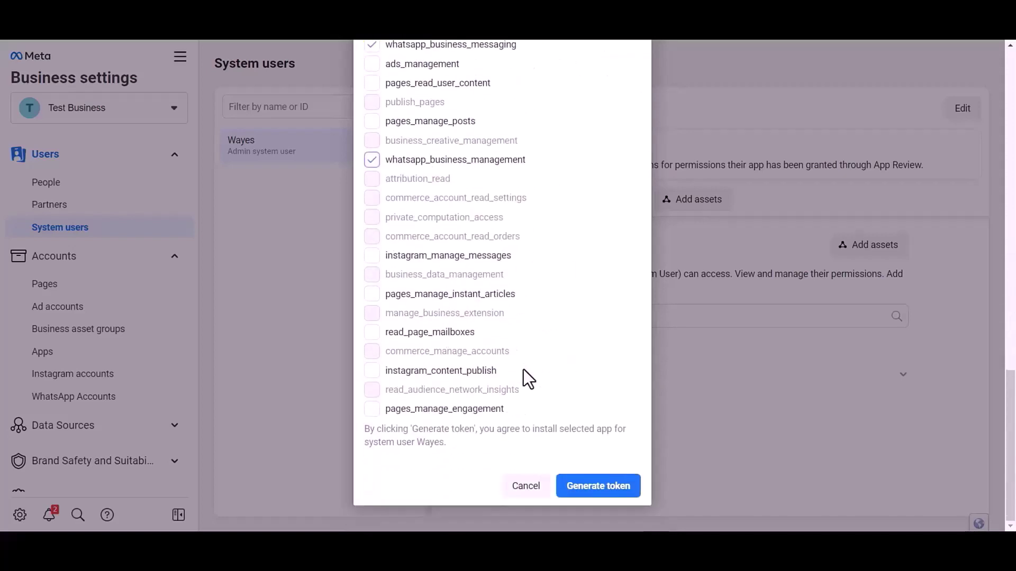
Generate the token and paste it into Bit Integrations' Access Token field
left_click(596, 488)
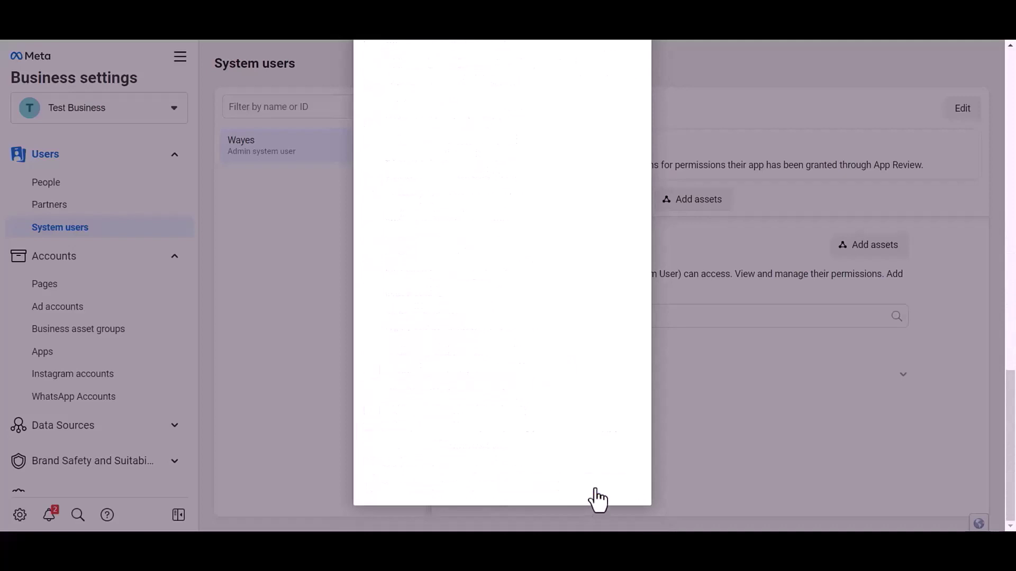
triple_click(430, 332)
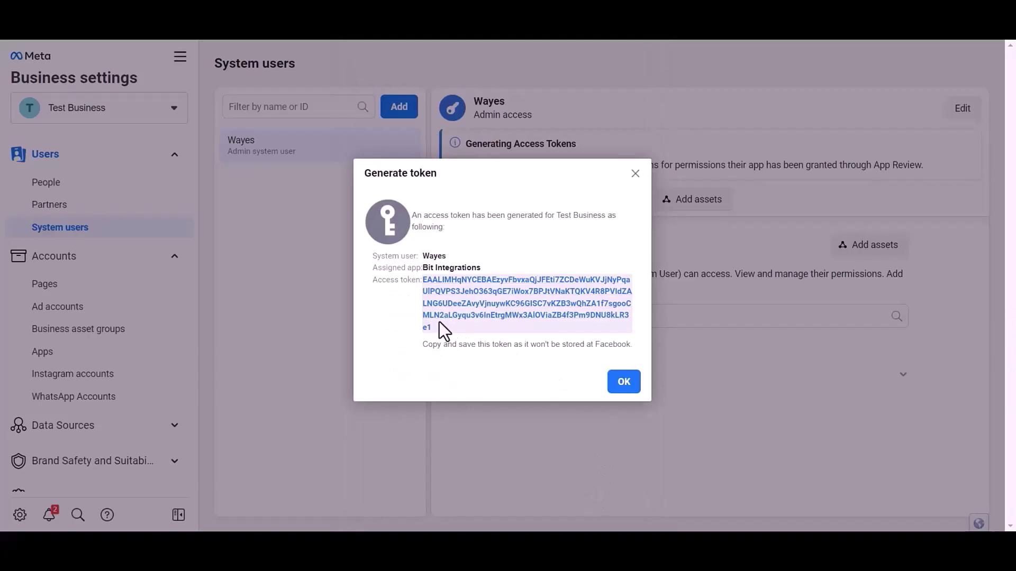
key("ctrl+c")
key("alt+Tab")
left_click(291, 390)
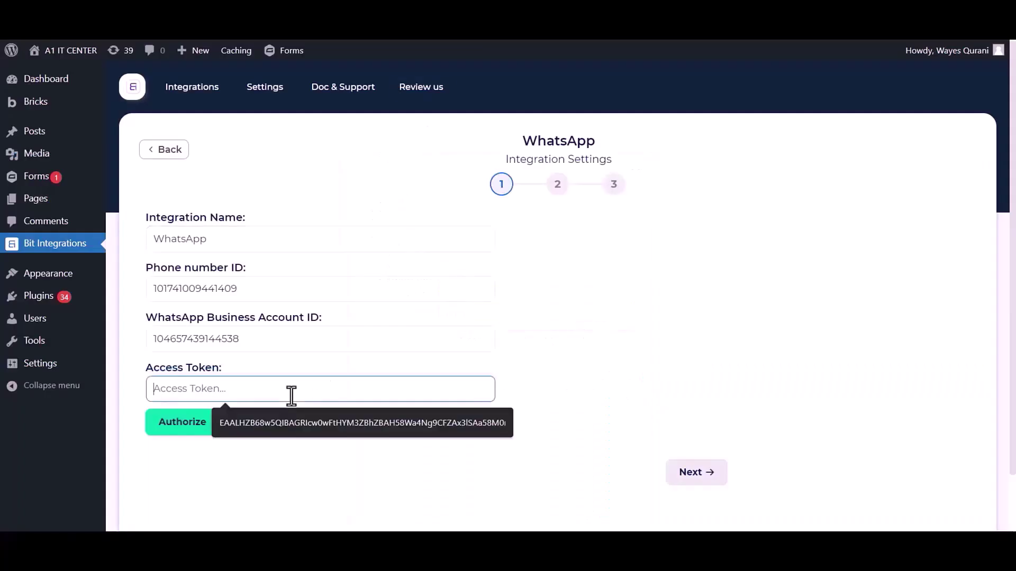
key("ctrl+v")
Enter display name 'Bit Apps' with category Automotive and continue to the phone number step
key("alt+Tab")
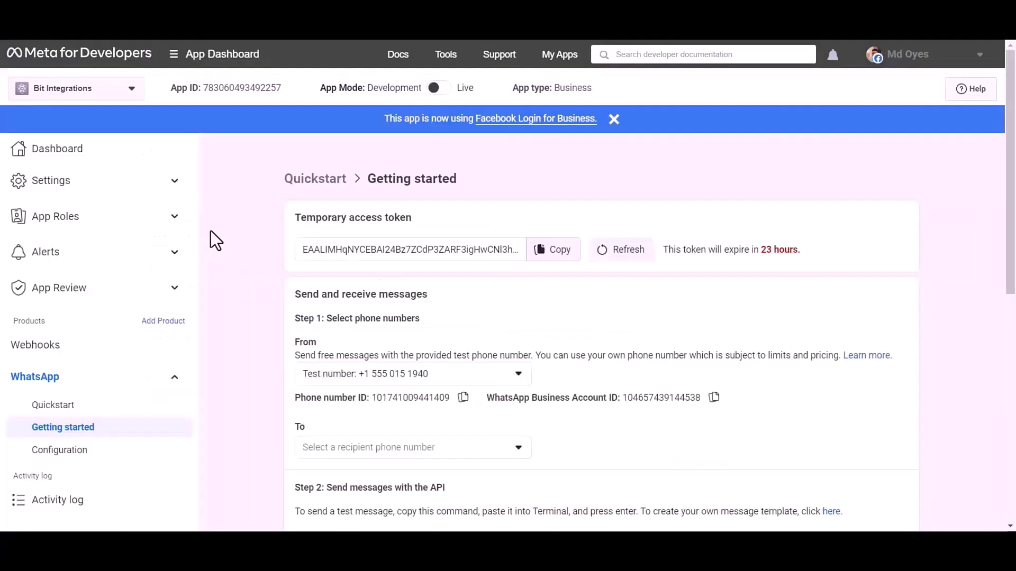
scroll(211, 230, "down", 8)
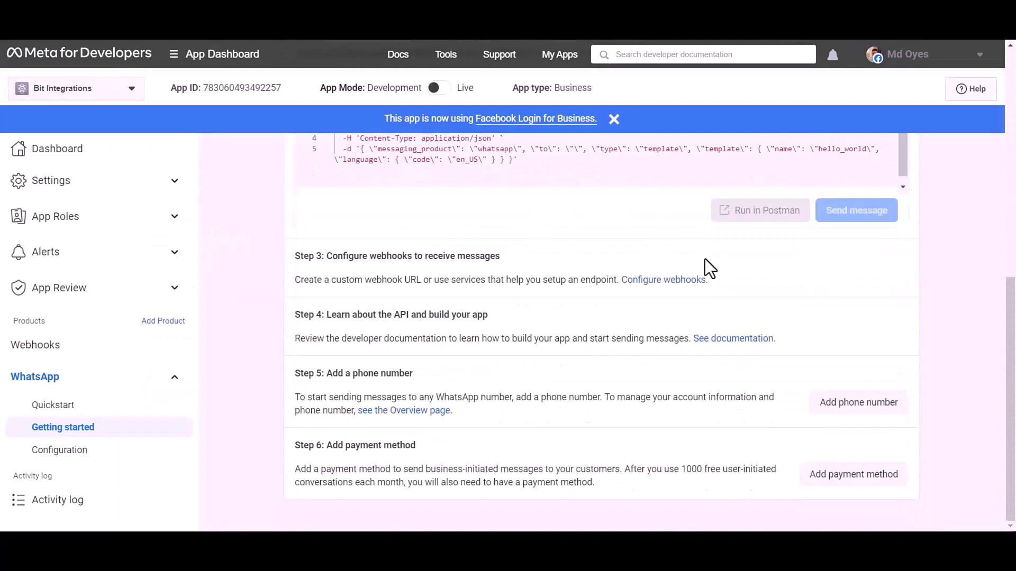
left_click(854, 412)
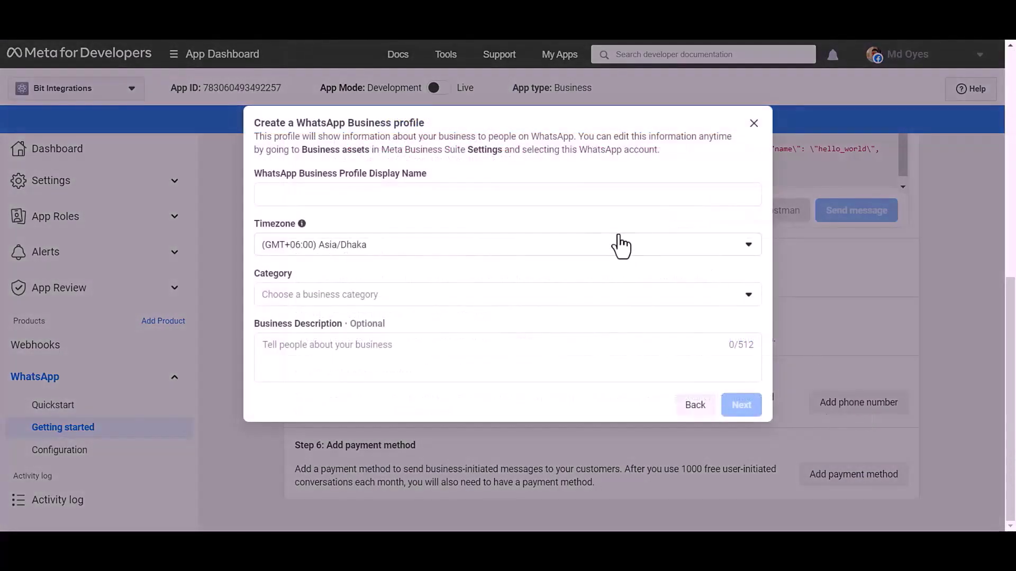
left_click(461, 196)
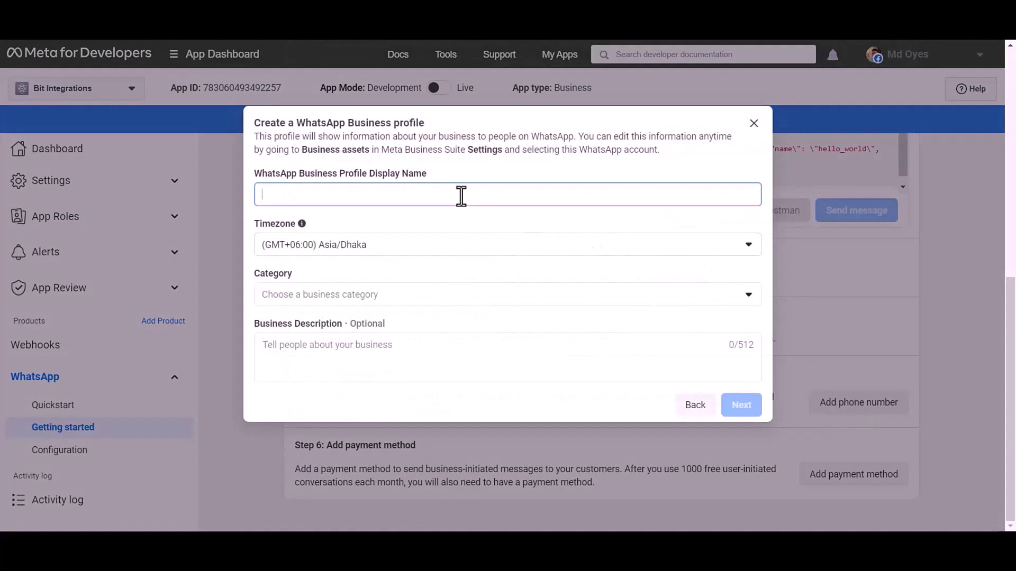
type("Bit Apps")
left_click(346, 300)
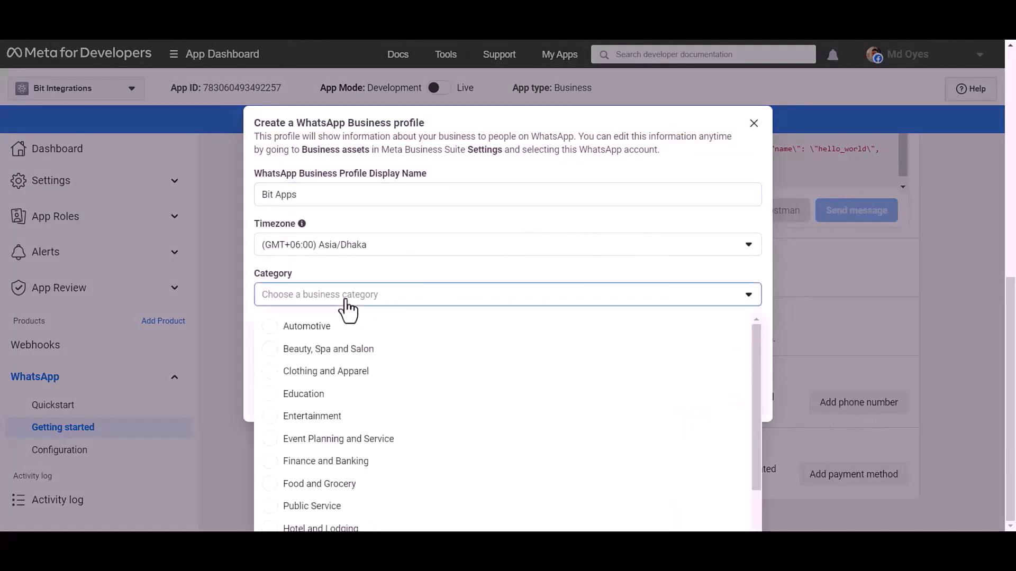
left_click(317, 328)
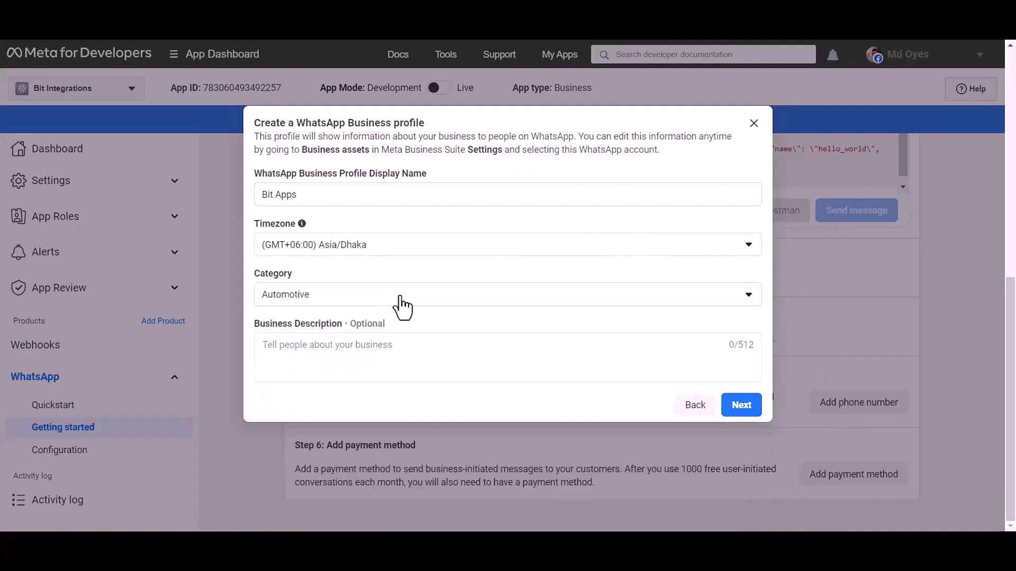
left_click(740, 409)
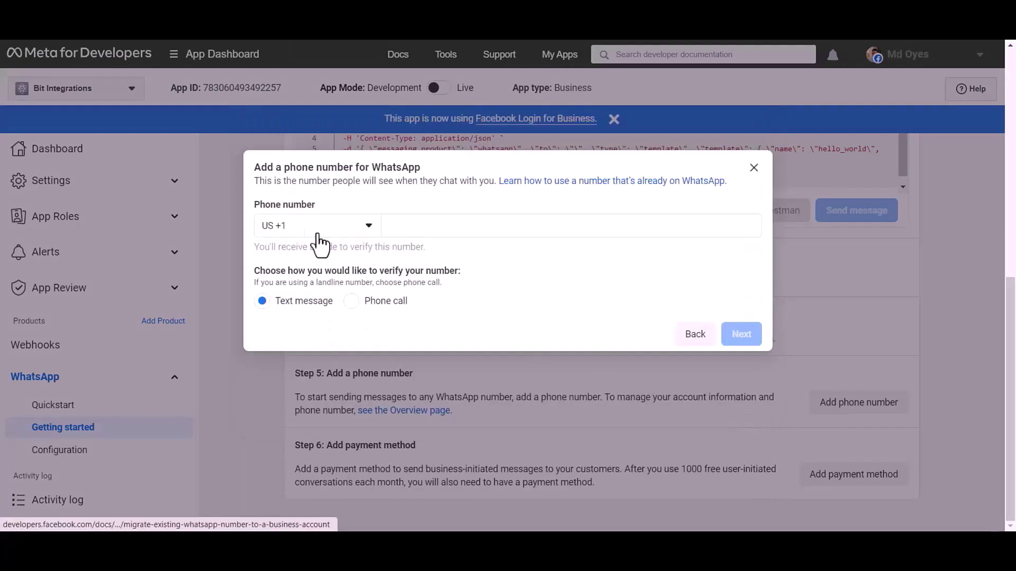
Enter the business phone number with Bangladesh +880 as the country code and request a verification code
left_click(307, 232)
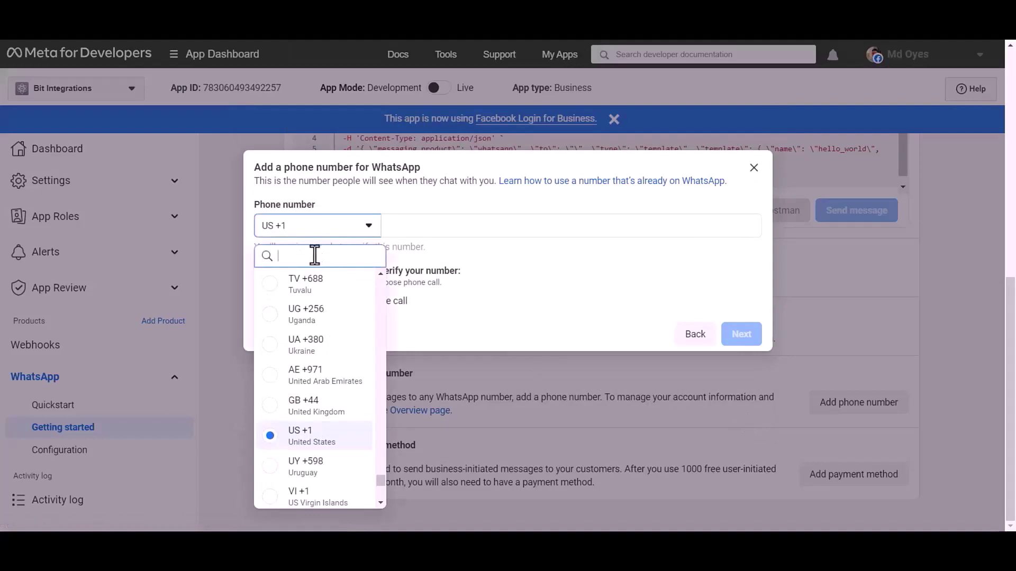
type("bangladesh")
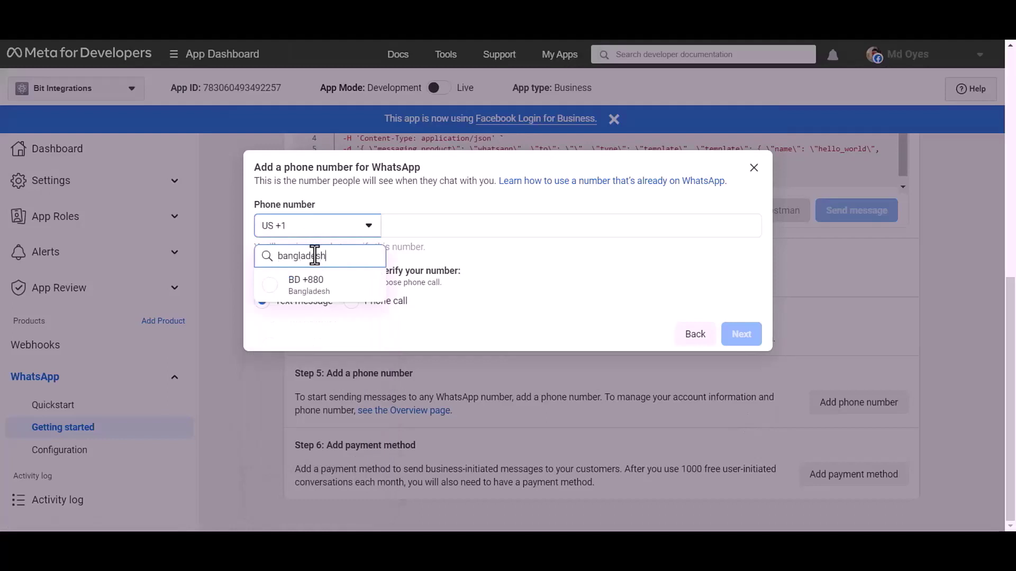
left_click(319, 284)
left_click(429, 227)
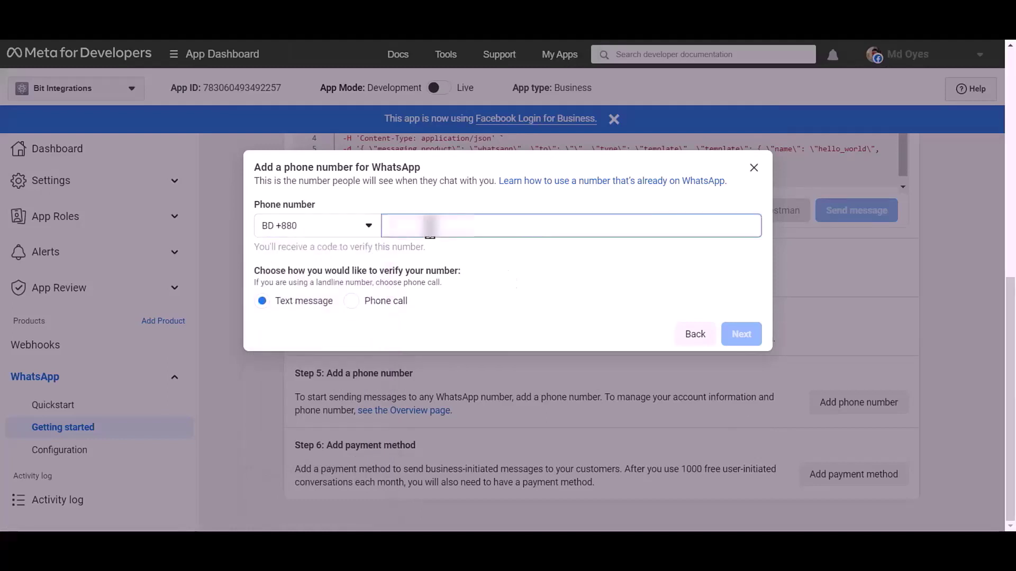
key("ctrl+v")
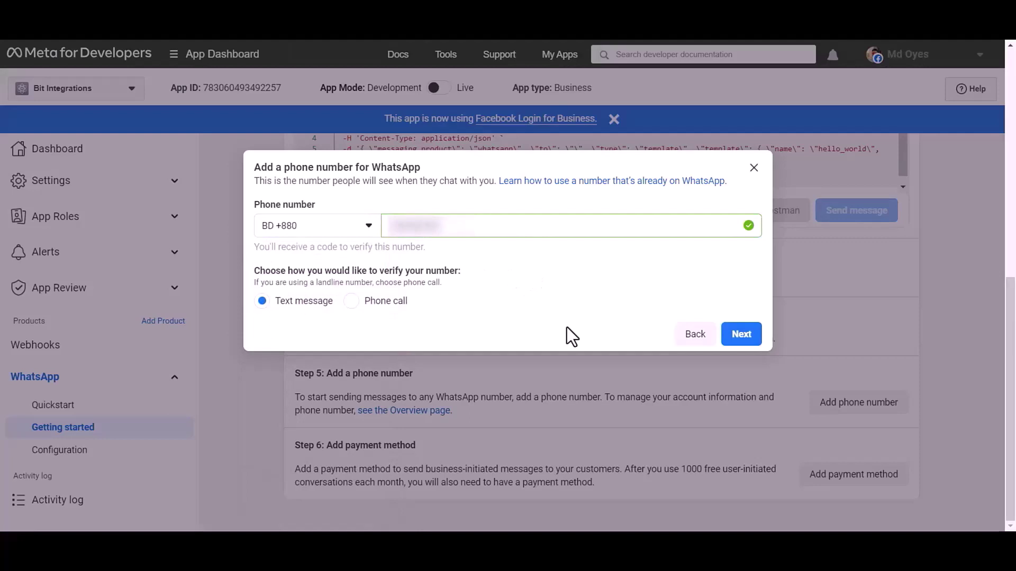
left_click(742, 337)
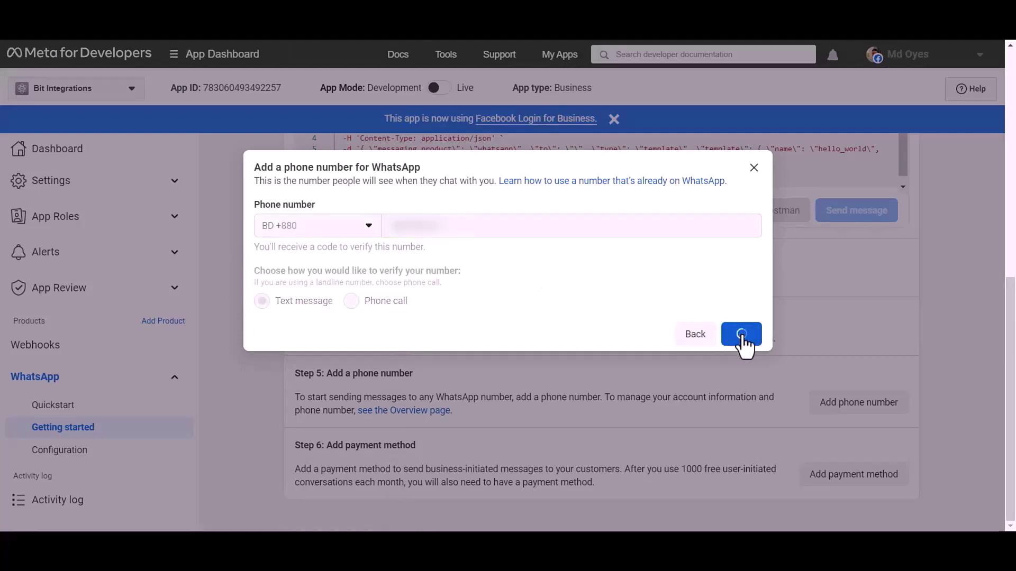
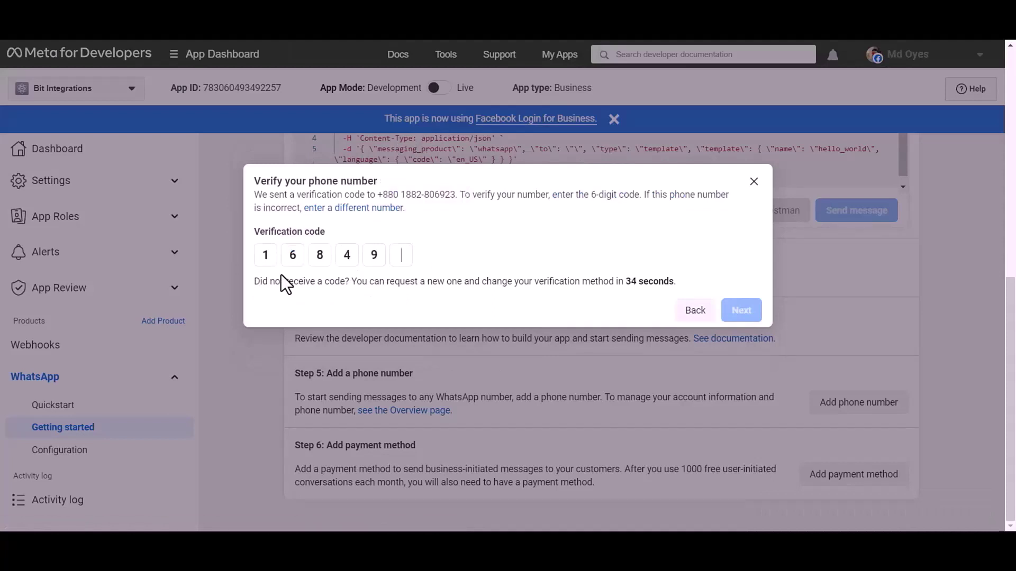
Enter the six-digit verification code received by text and submit it
left_click(746, 314)
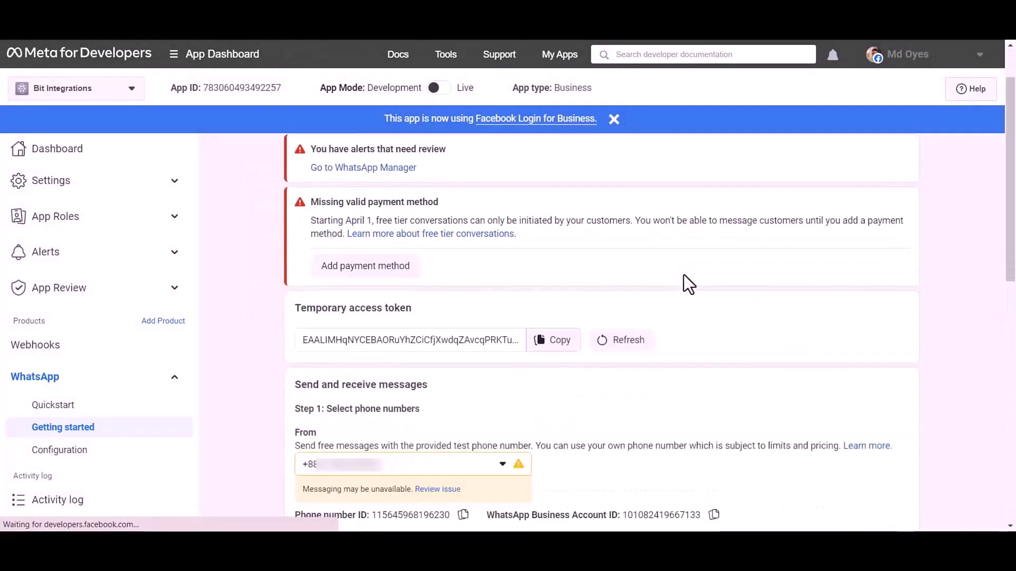
Authorize the WhatsApp connection on Integration Settings step 1 with the entered IDs and access token
scroll(710, 263, "down", 10)
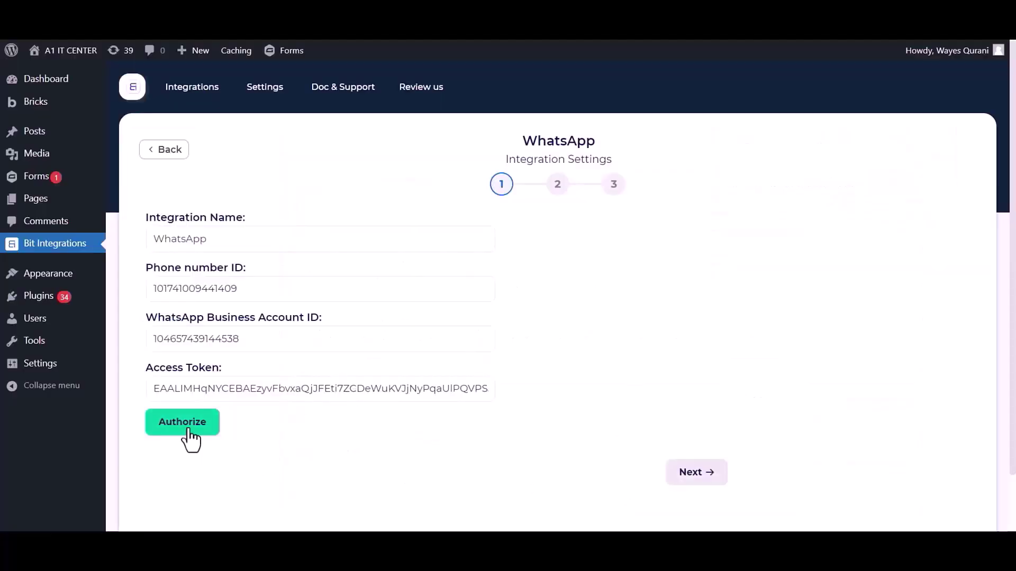
left_click(188, 435)
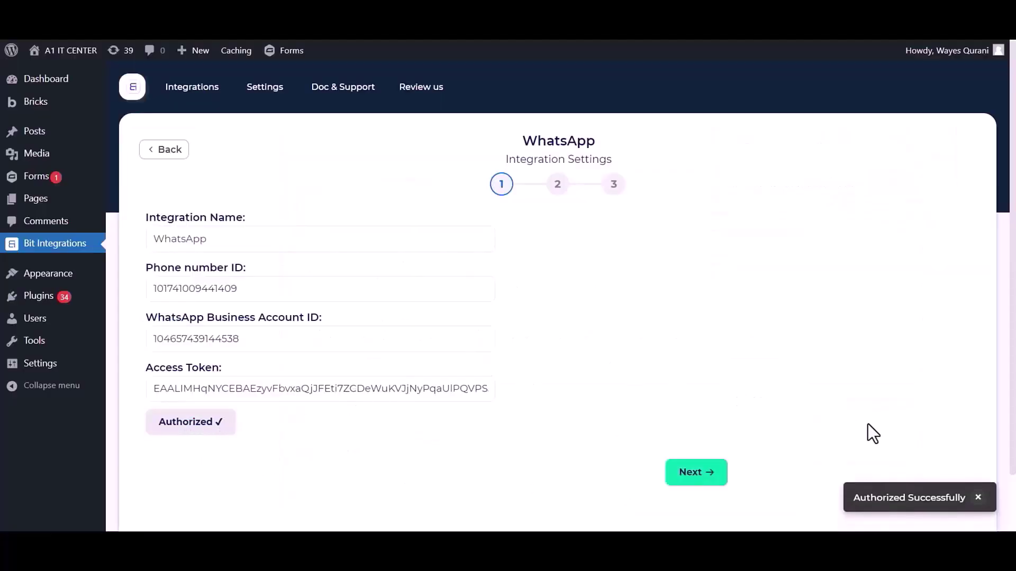
scroll(744, 402, "down", 2)
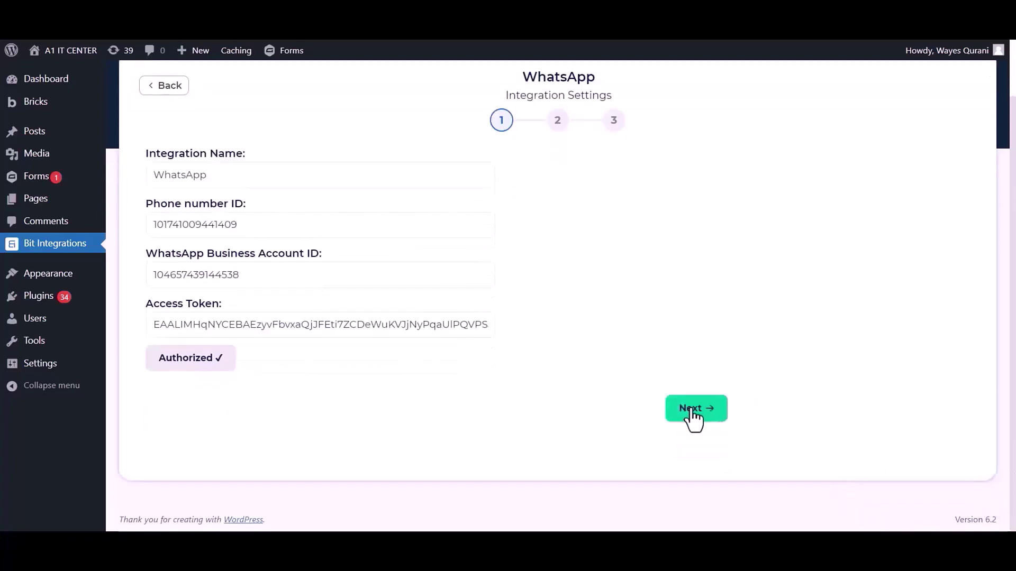
On step 2, set Message Type to Template and map the form's Phone field
left_click(693, 410)
scroll(658, 274, "up", 2)
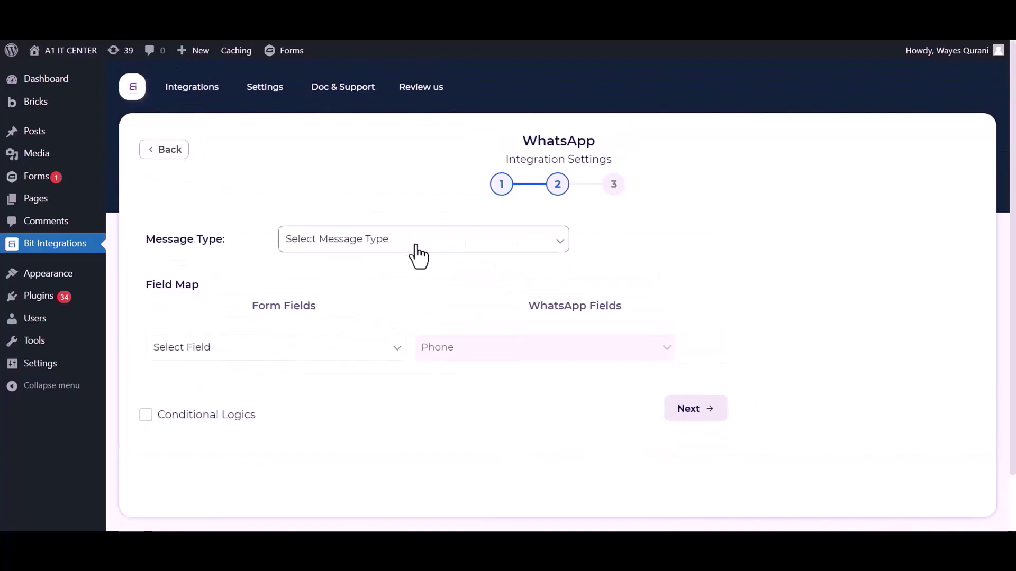
left_click(388, 249)
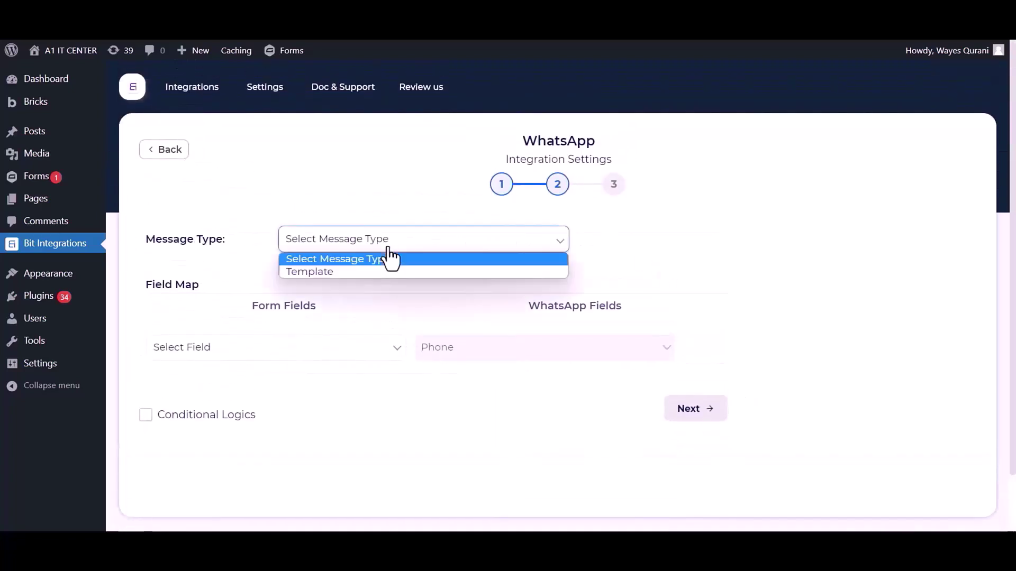
left_click(326, 273)
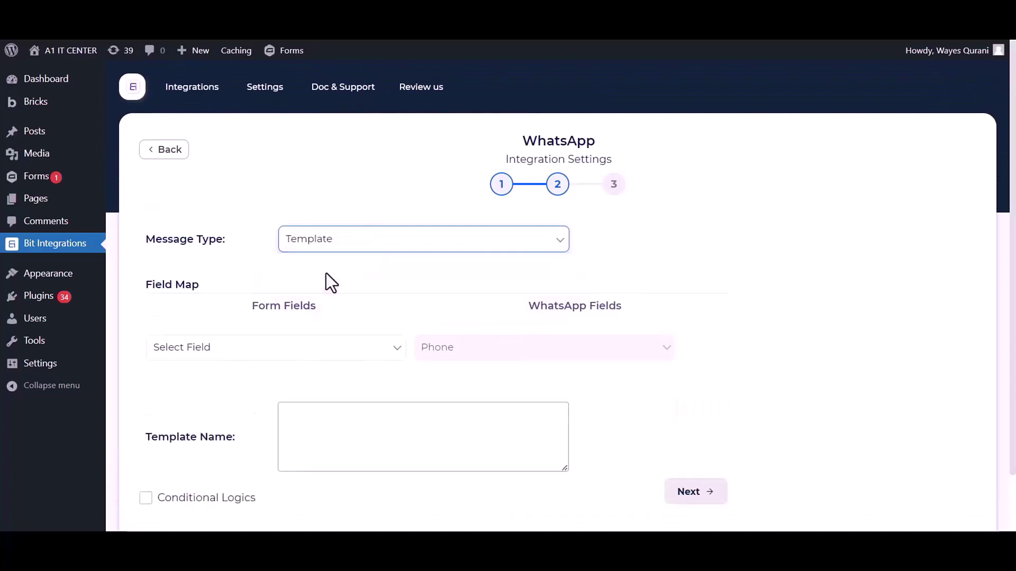
left_click(299, 351)
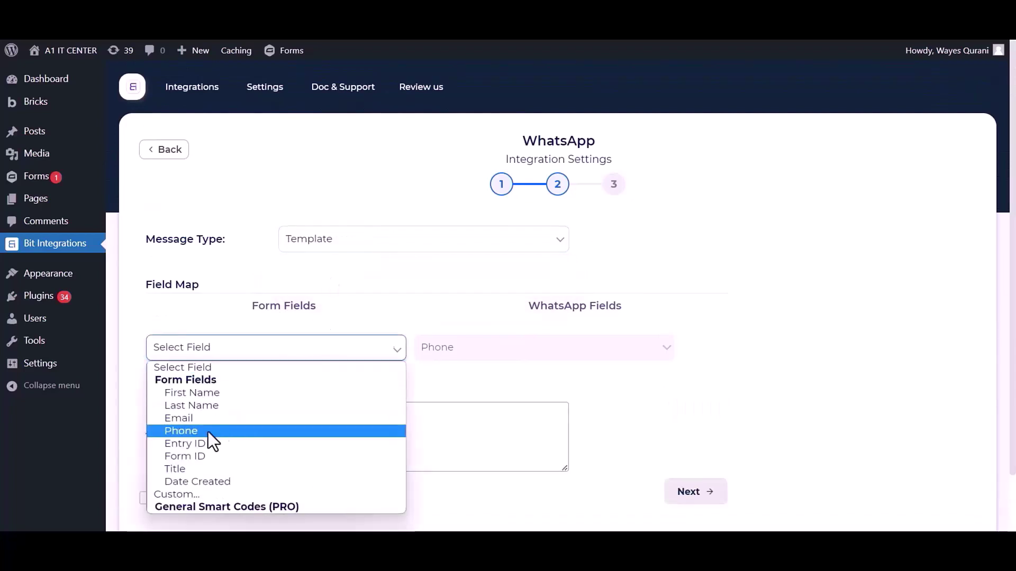
left_click(193, 430)
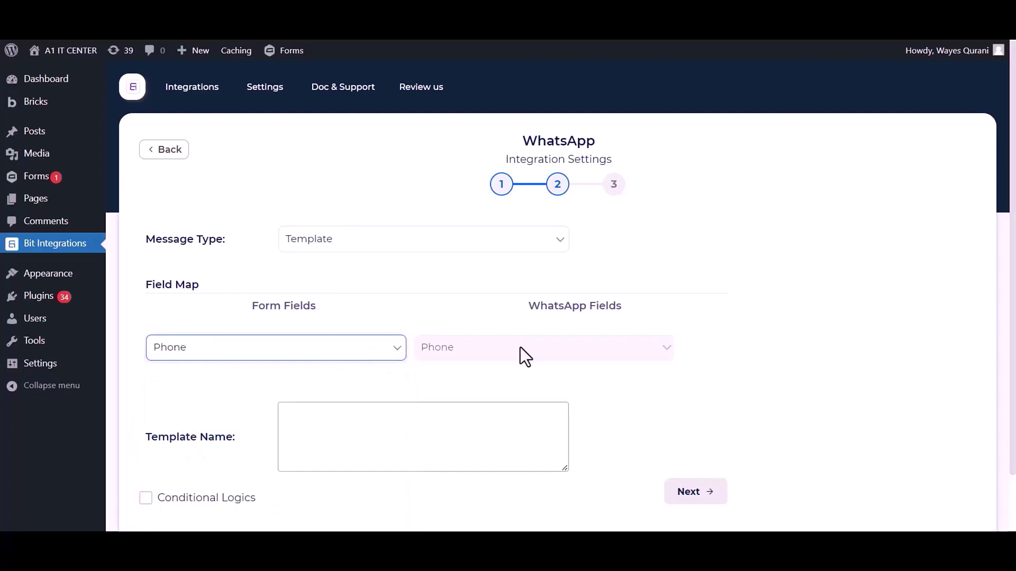
Copy the hello_world template name from Meta's Message templates page
left_click(335, 437)
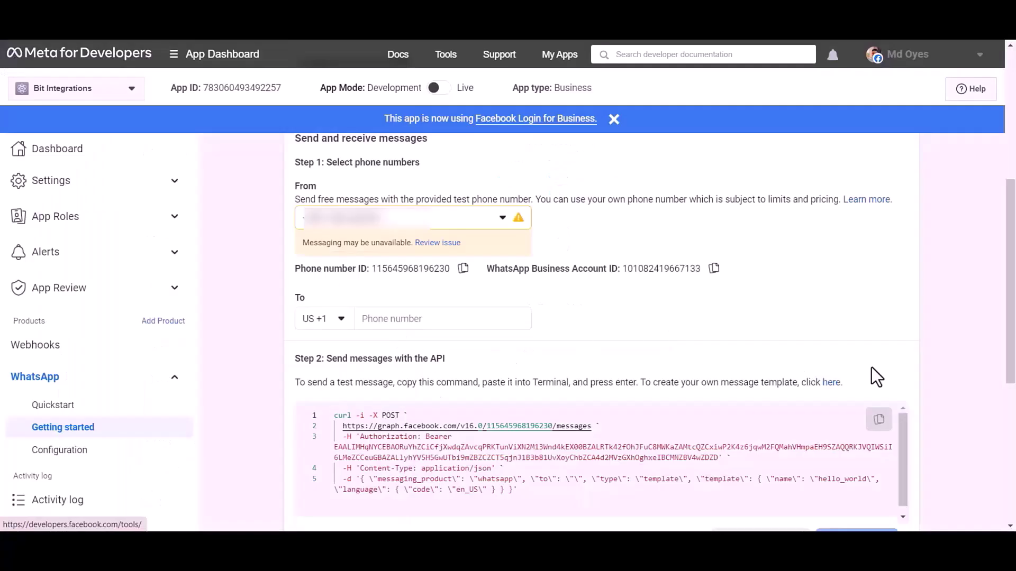
left_click(832, 384)
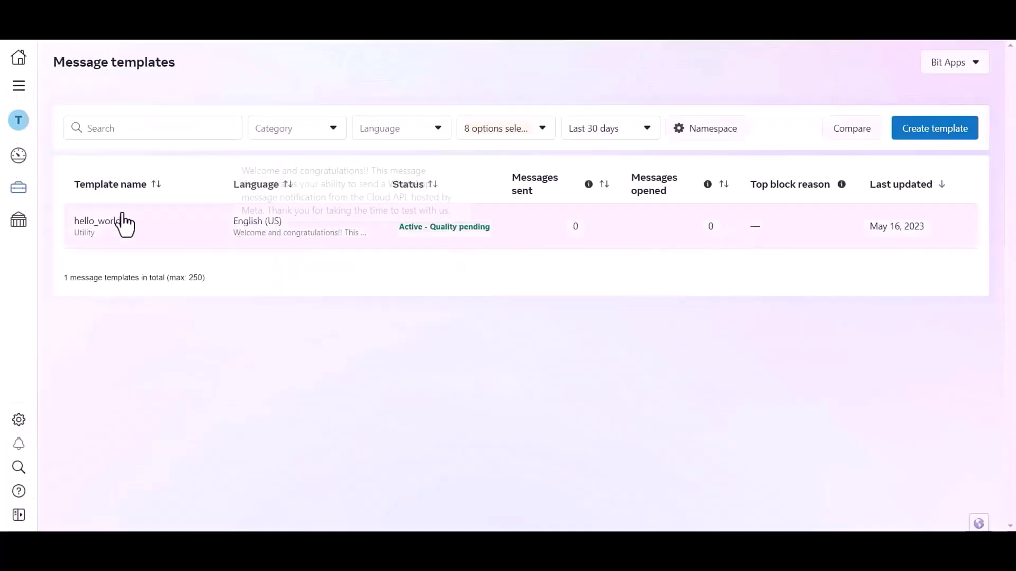
left_click(163, 220)
left_click_drag(68, 120, 133, 121)
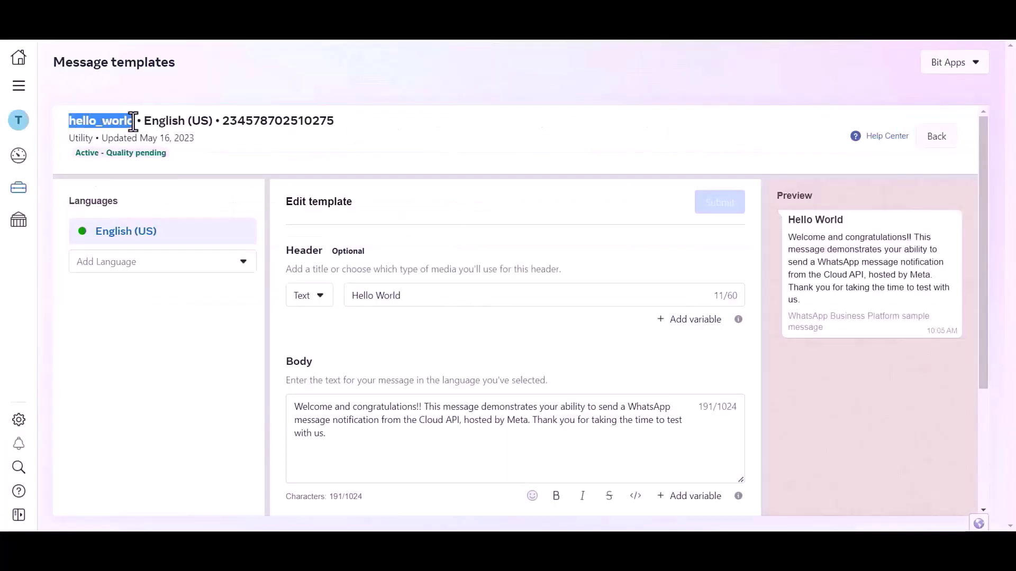
key("ctrl+c")
Paste hello_world into Template Name, then finish and save the WhatsApp integration
key("ctrl+Tab")
left_click(424, 420)
key("ctrl+v")
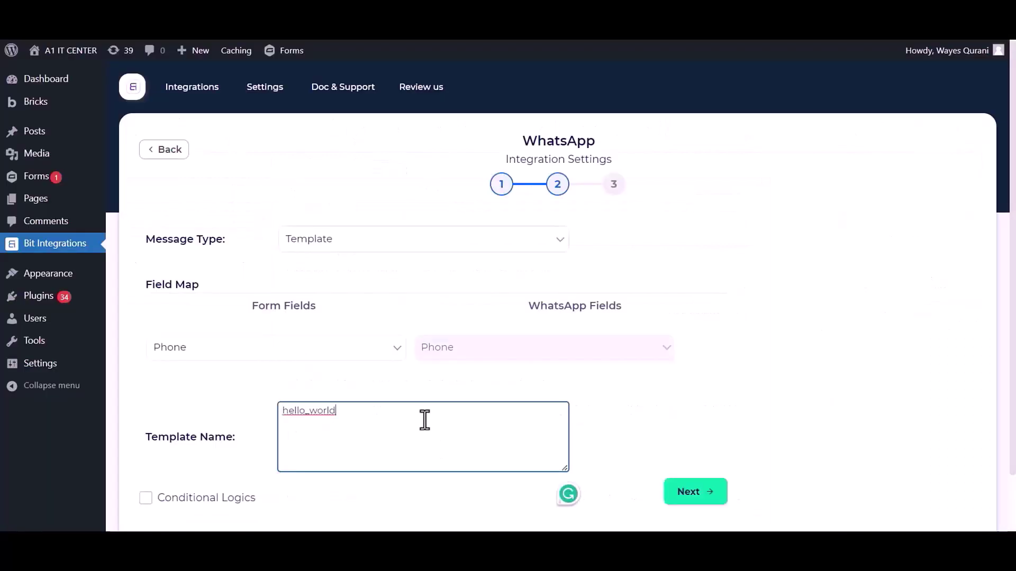
left_click(614, 415)
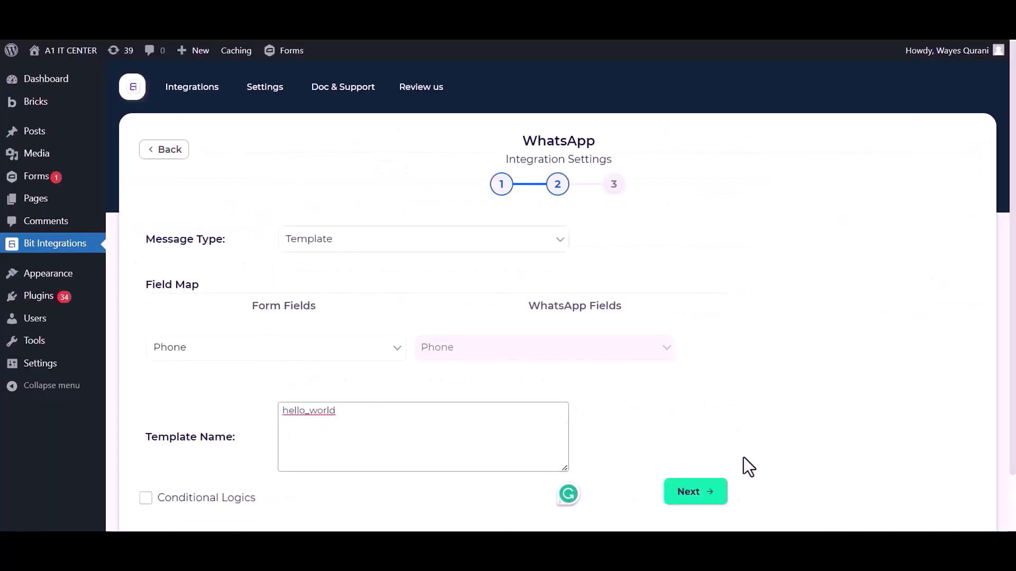
left_click(709, 500)
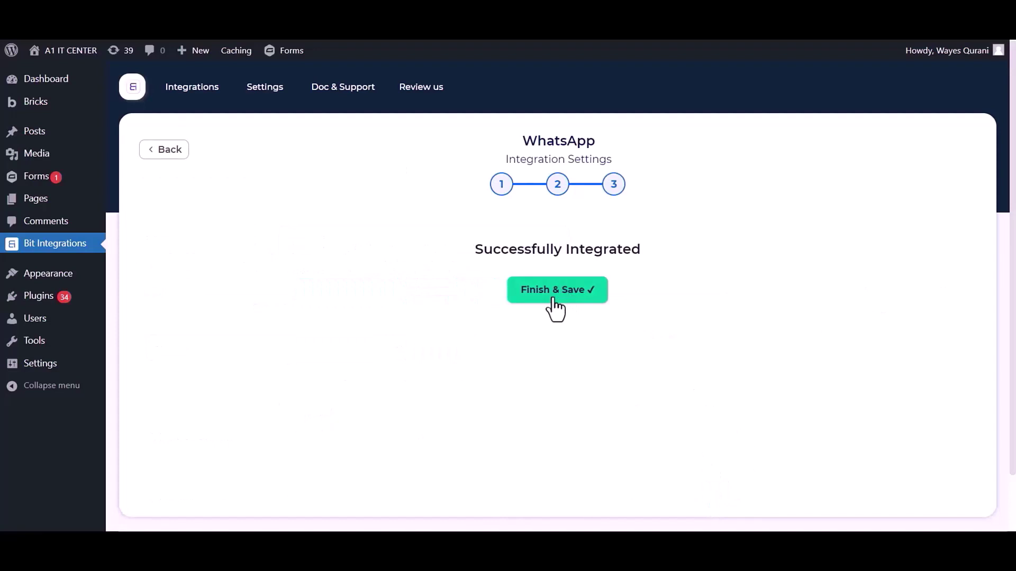
left_click(556, 308)
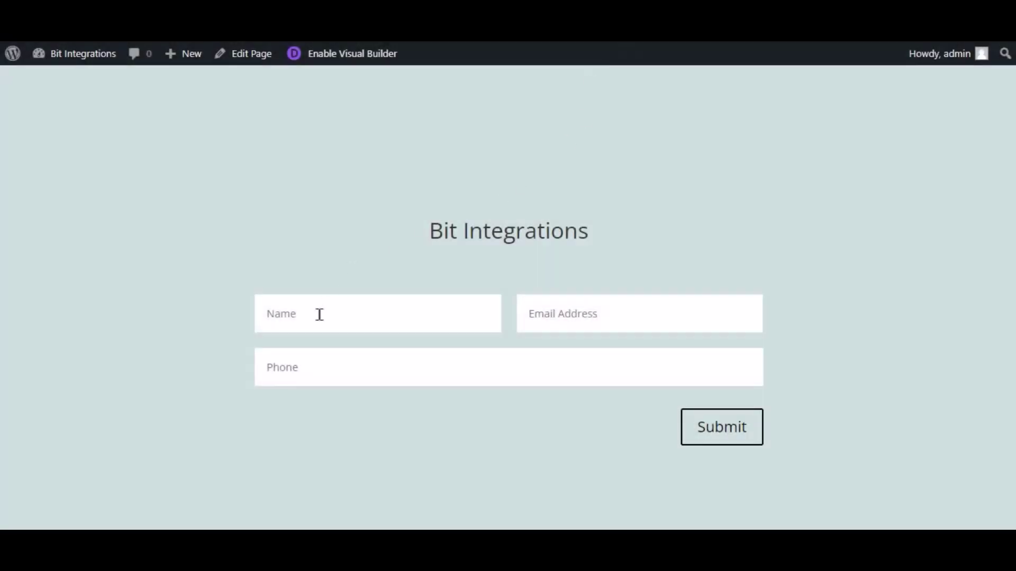
Fill the Divi form with Name 'Bit Integrations', an e-mail address and a phone number, then submit
left_click(320, 314)
type("Bit Integrations")
key("Tab")
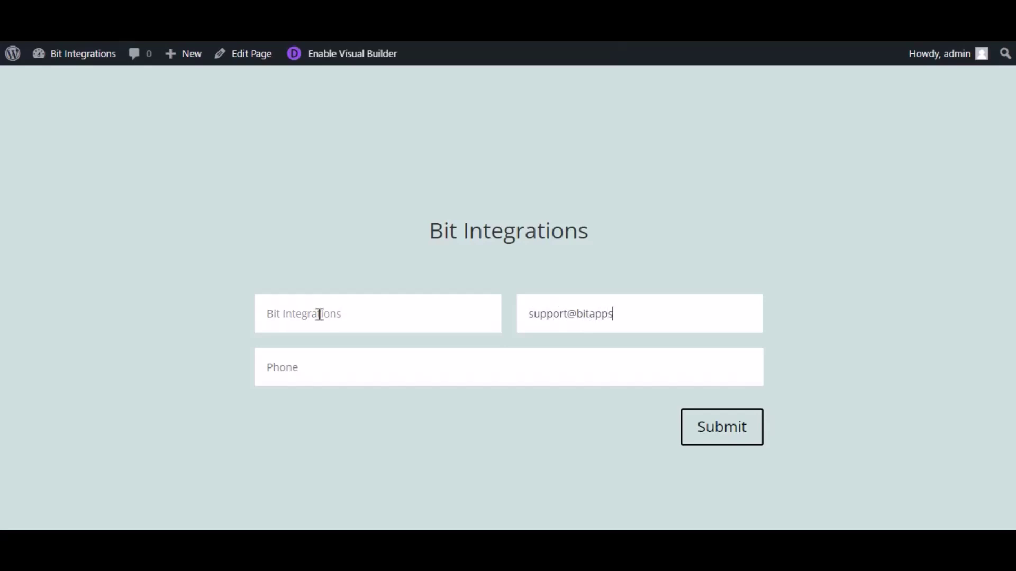
key("Tab")
type("4455")
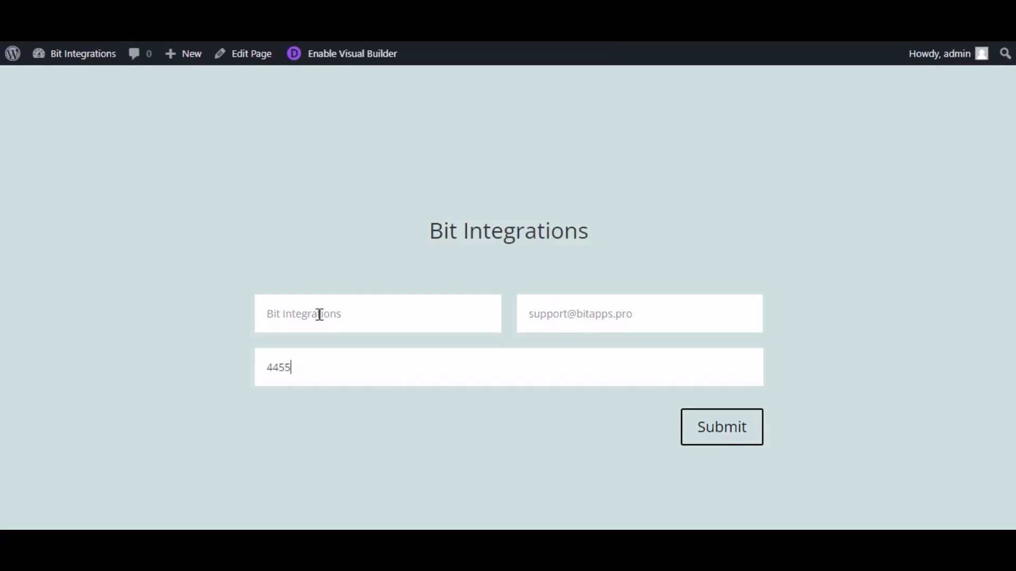
key("BackSpace")
key("ctrl+a")
type("444555666")
left_click(740, 439)
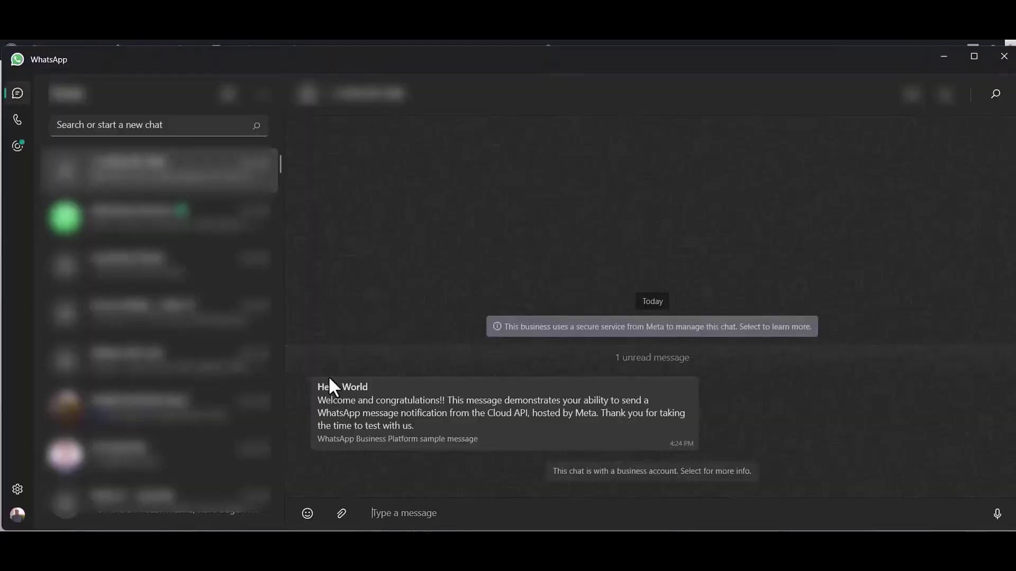
Highlight the received Hello World message in the WhatsApp Desktop chat
left_click_drag(316, 387, 487, 430)
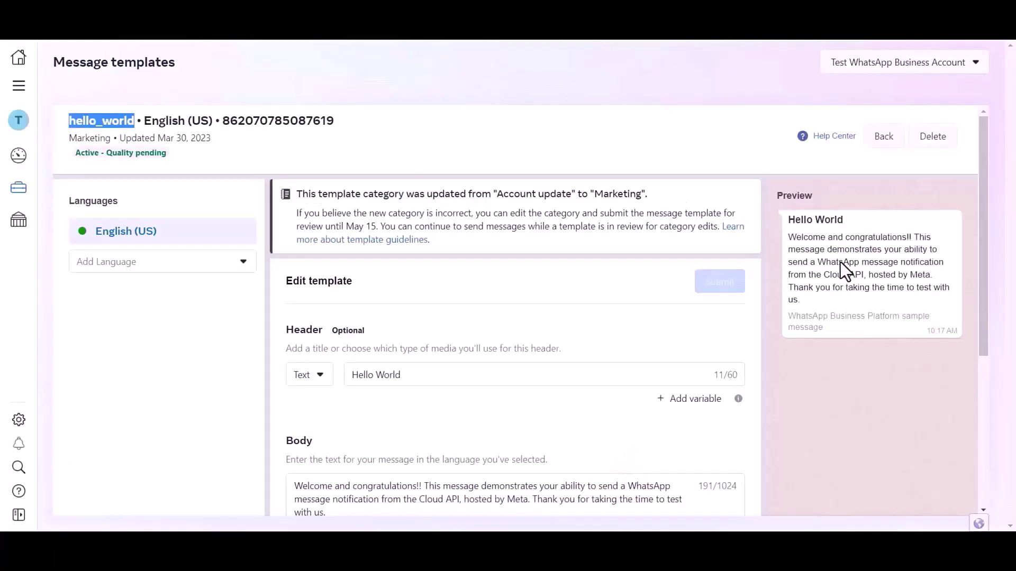
Clear the title selection on the hello_world template page so its Hello World preview shows
left_click(839, 299)
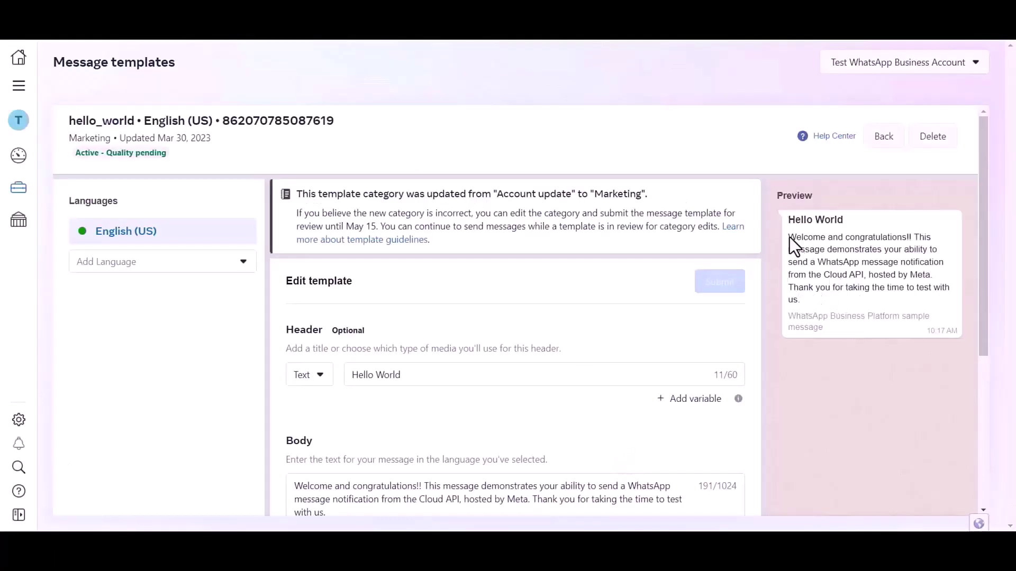